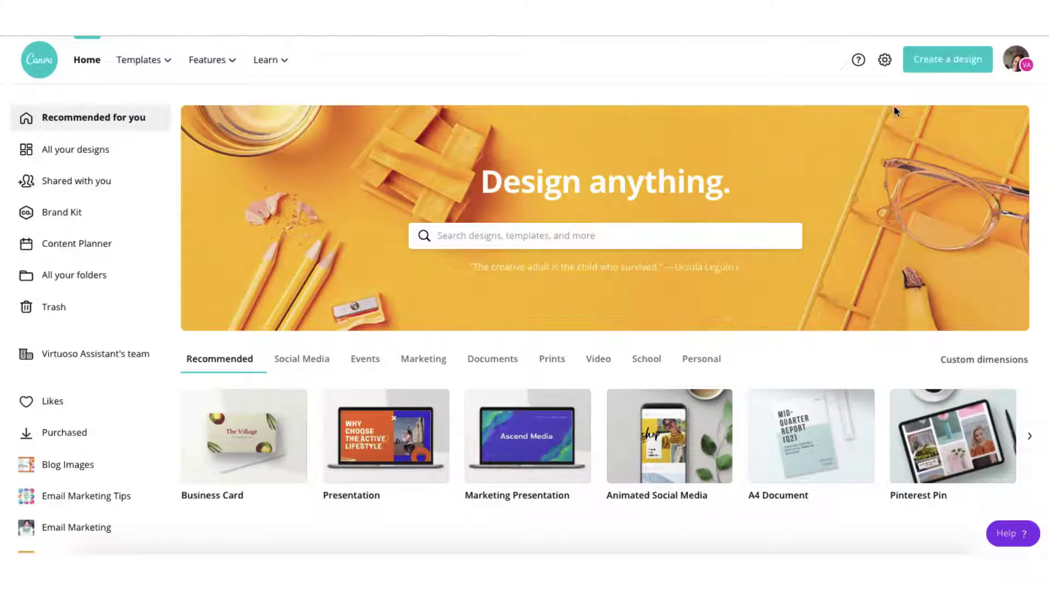
# Step: Create a blank custom-size design 1700 px wide by 624 px high
pyautogui.click(938, 68)
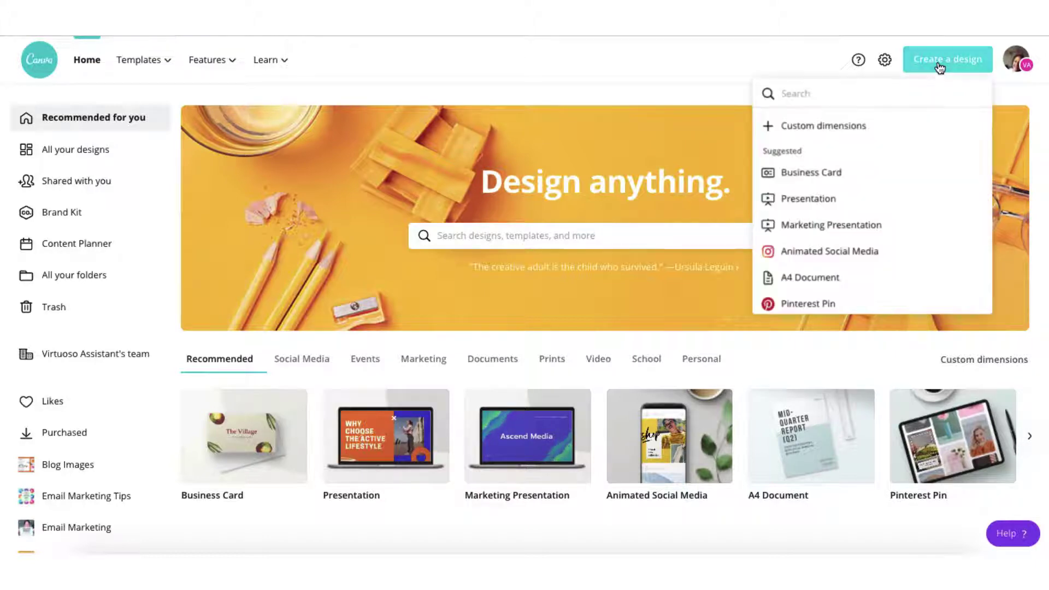
pyautogui.click(829, 126)
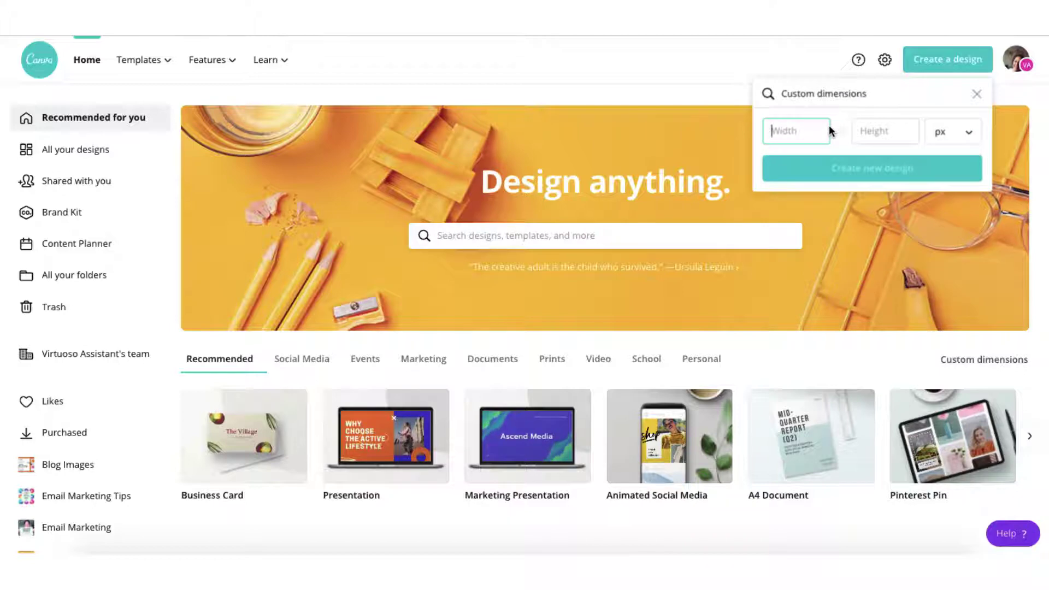
pyautogui.write('1700')
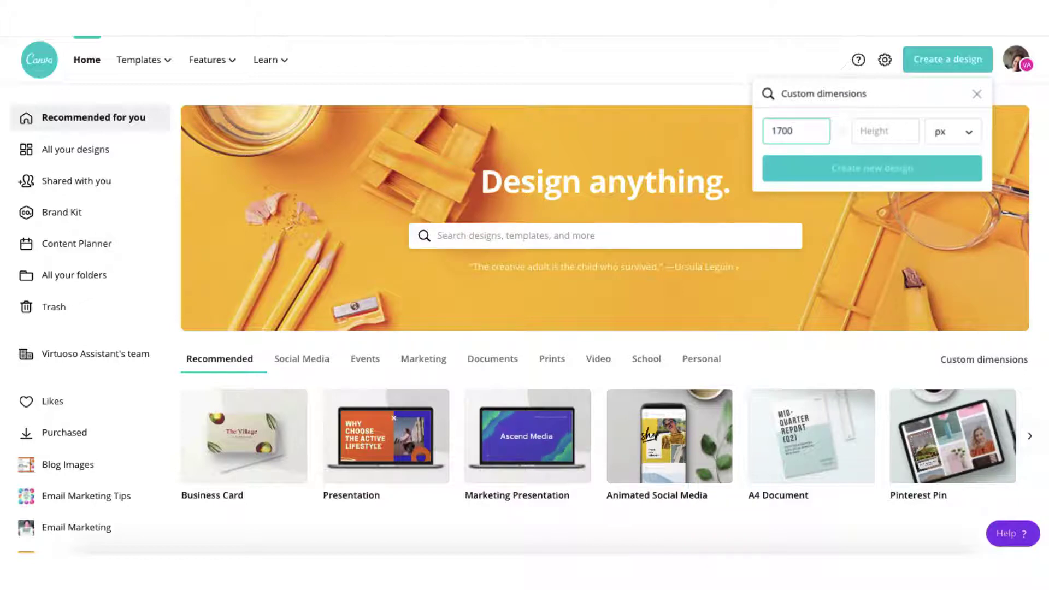
pyautogui.click(884, 131)
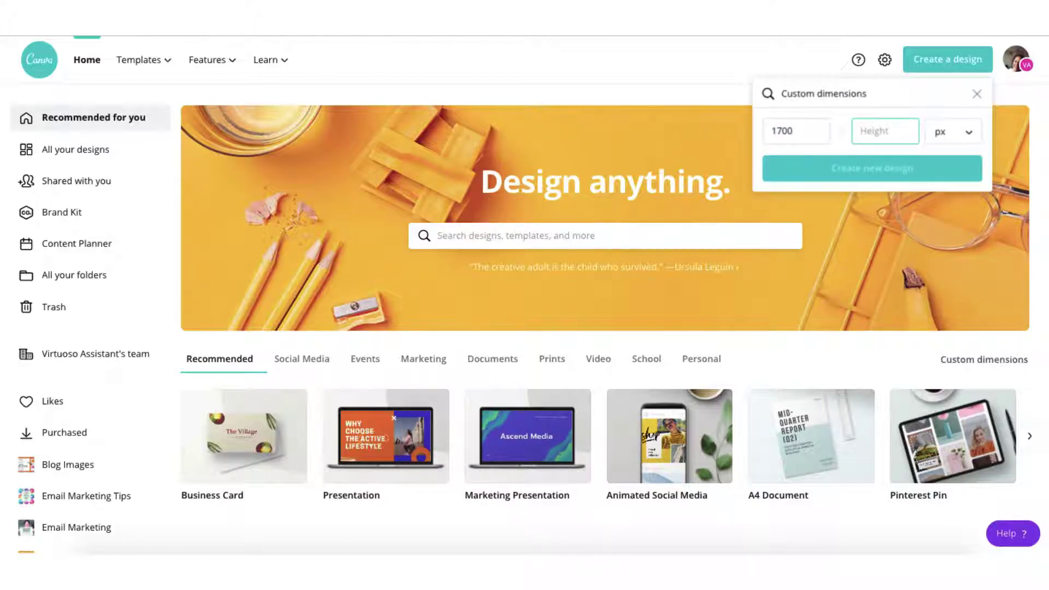
pyautogui.write('624')
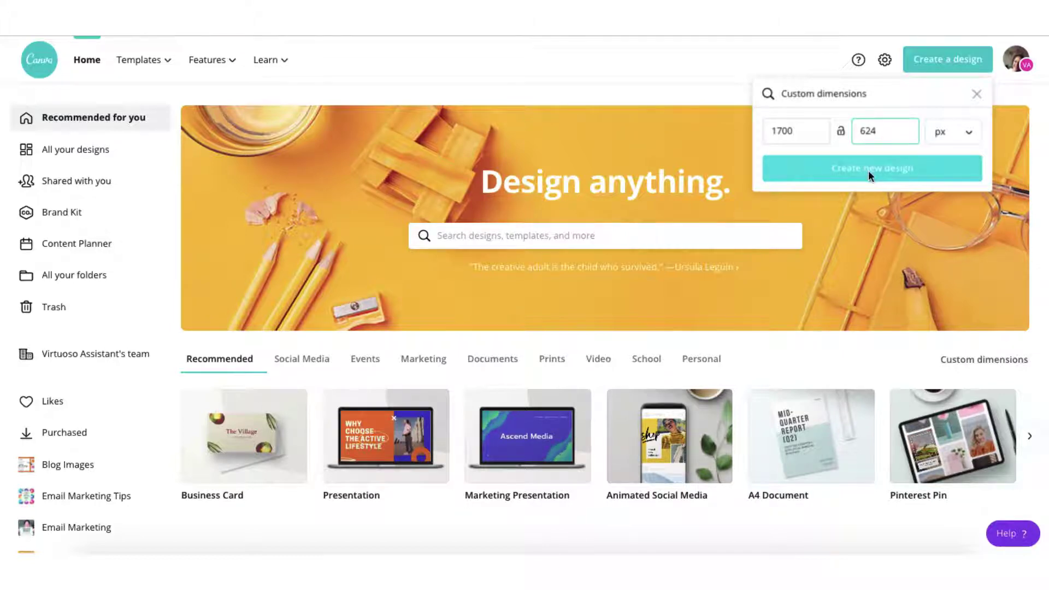
pyautogui.click(870, 174)
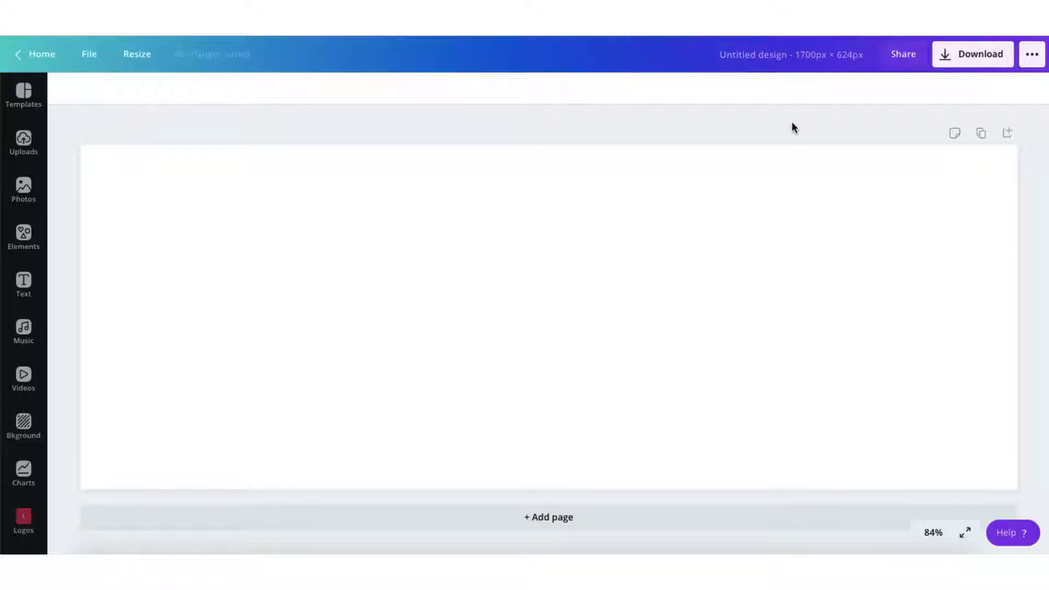
# Step: Open Uploads in the side panel to reach the Virtuoso Assistant Facebook Page Video Slides design
pyautogui.click(22, 143)
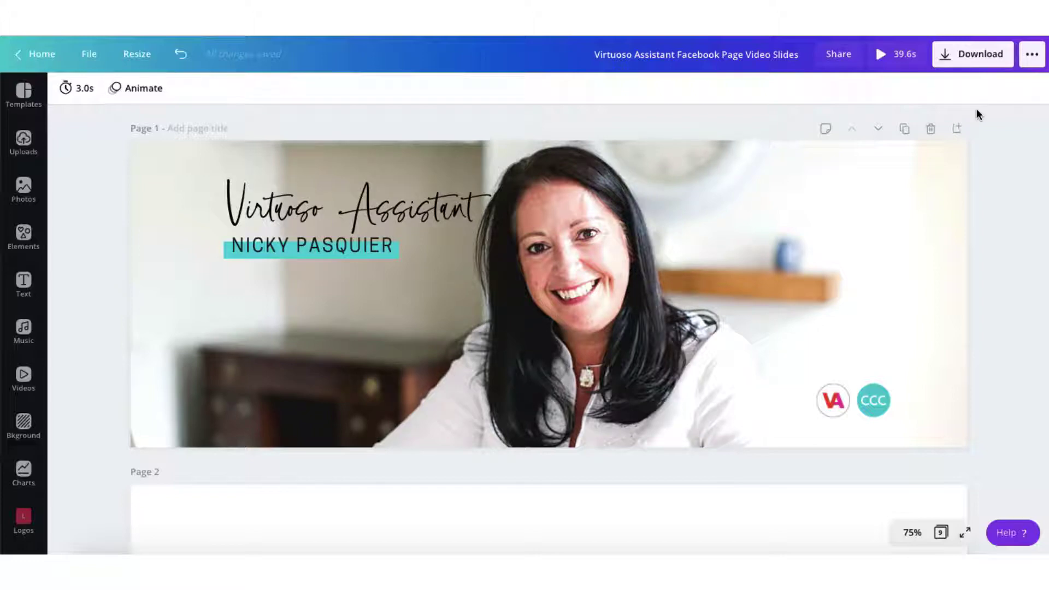
# Step: Check the page 1 photo's timing, then scroll down to page 7's laptop mockup video
pyautogui.click(672, 270)
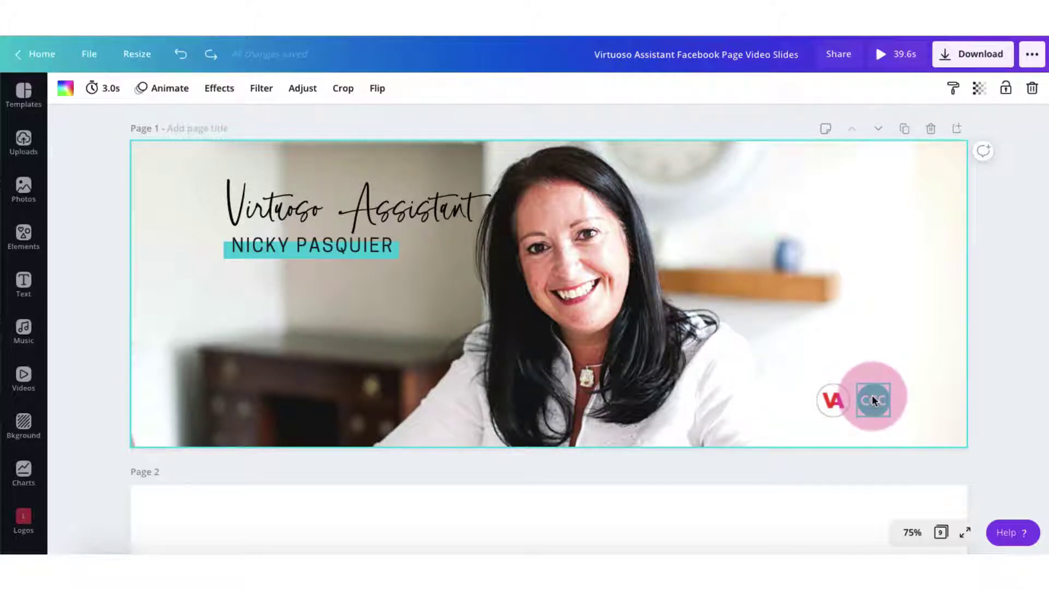
pyautogui.scroll(-5, 815, 280)
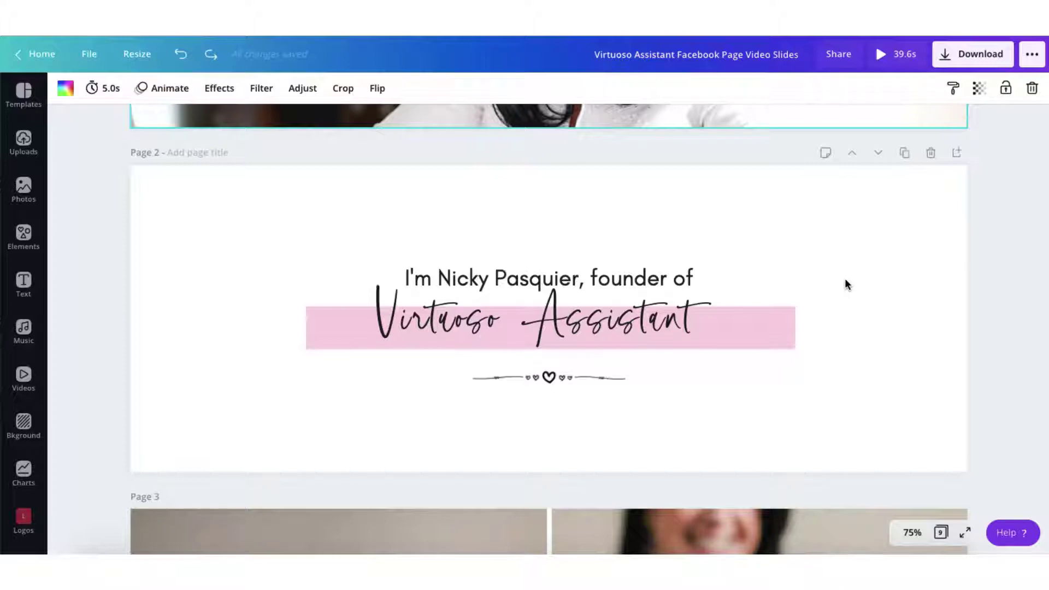
pyautogui.scroll(-13, 844, 284)
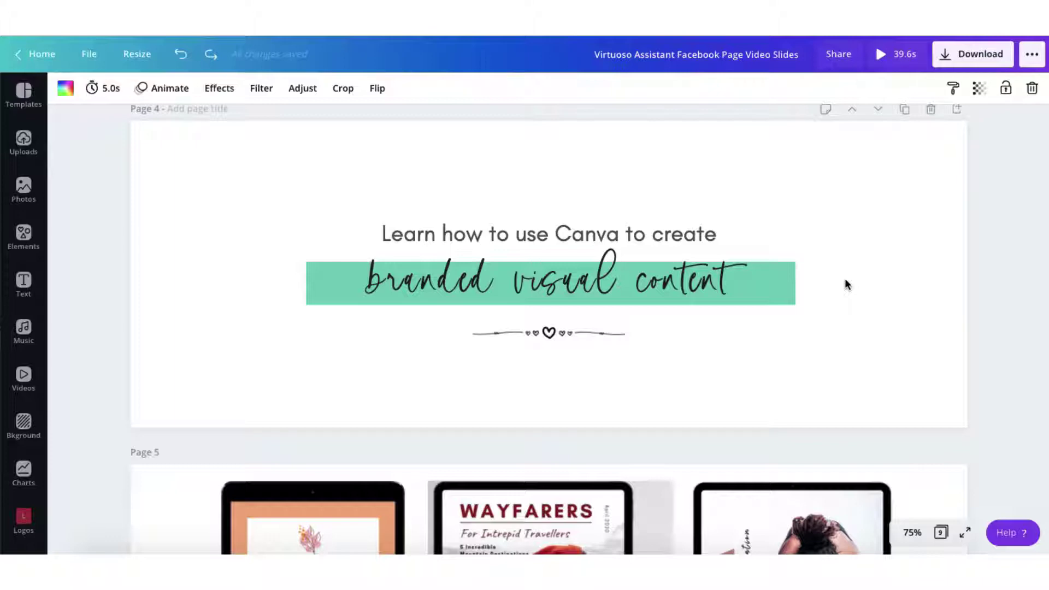
pyautogui.scroll(-18, 954, 197)
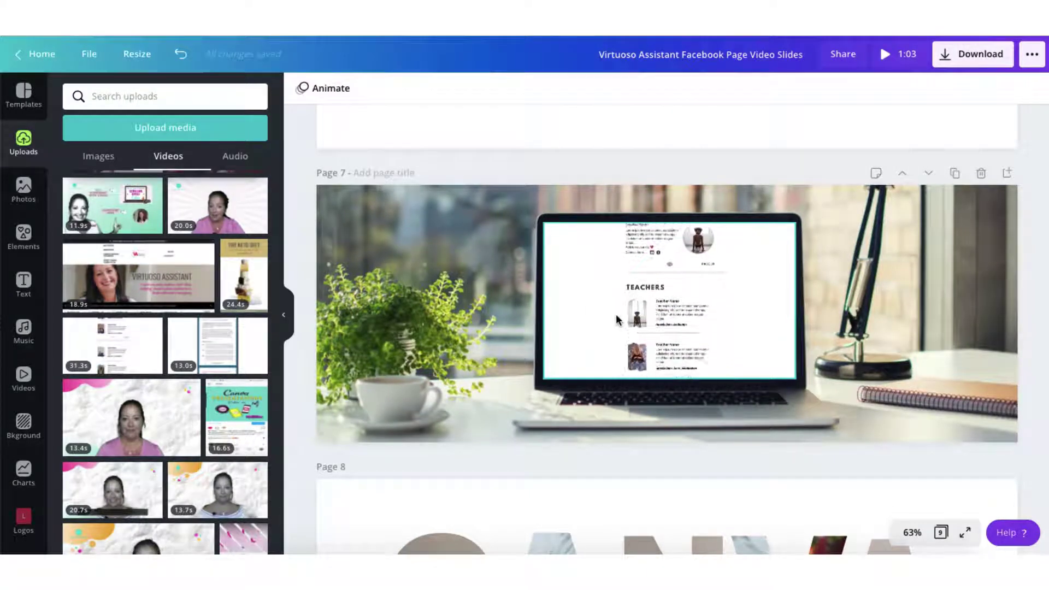
# Step: Trim page 7's laptop video to 5.0 s and play it back; the design is now 37.0 s
pyautogui.click(594, 290)
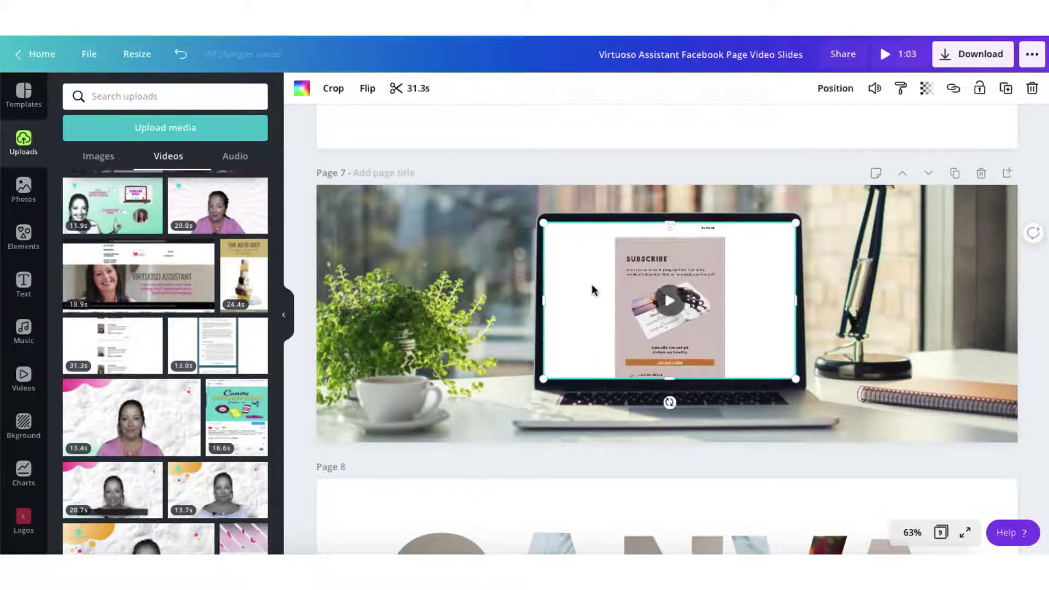
pyautogui.click(409, 89)
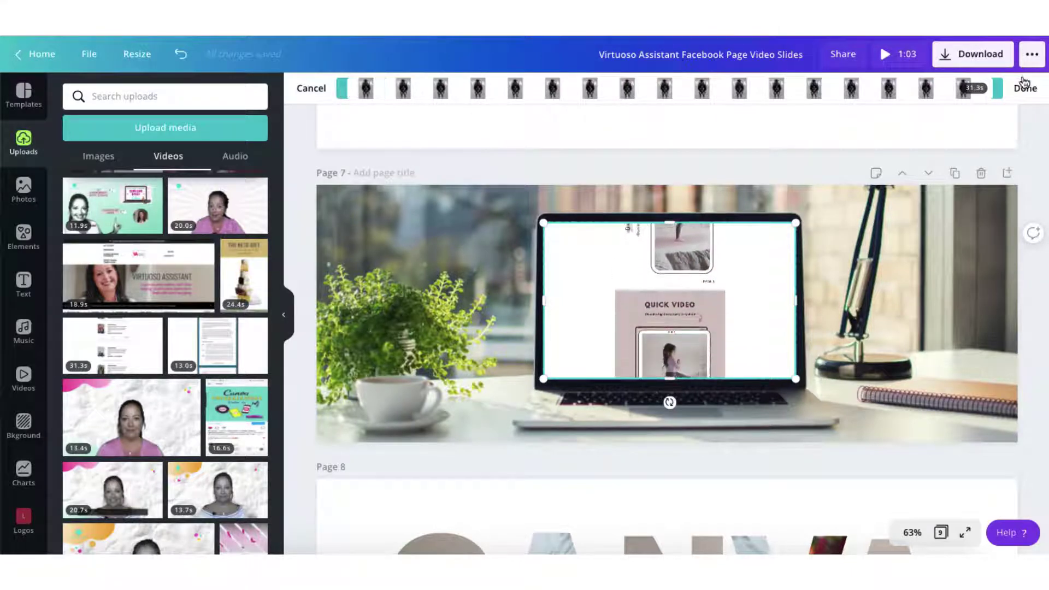
pyautogui.moveTo(341, 91); pyautogui.dragTo(427, 81)
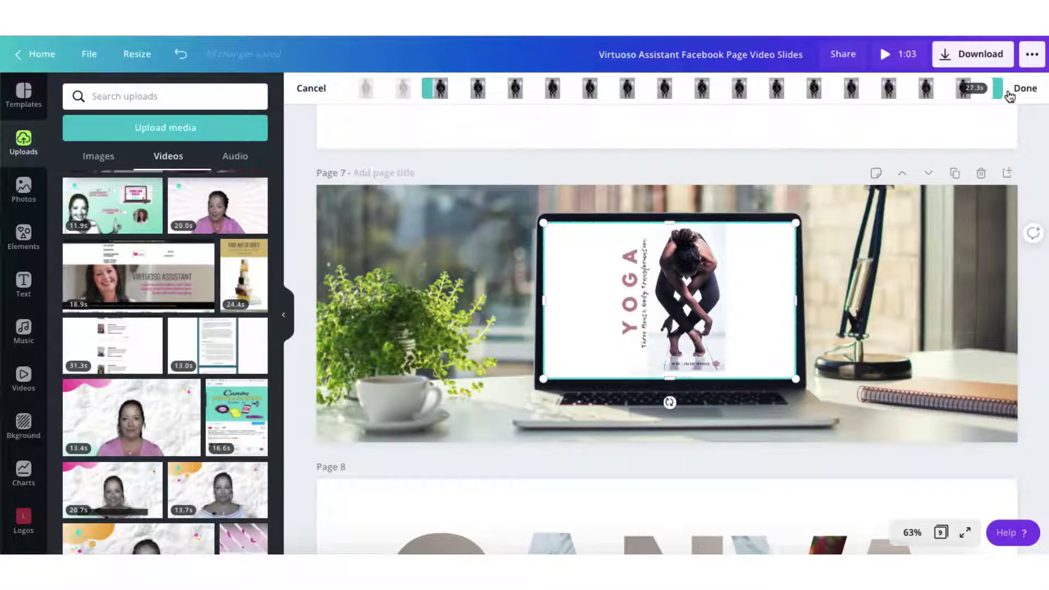
pyautogui.moveTo(997, 88); pyautogui.dragTo(521, 87)
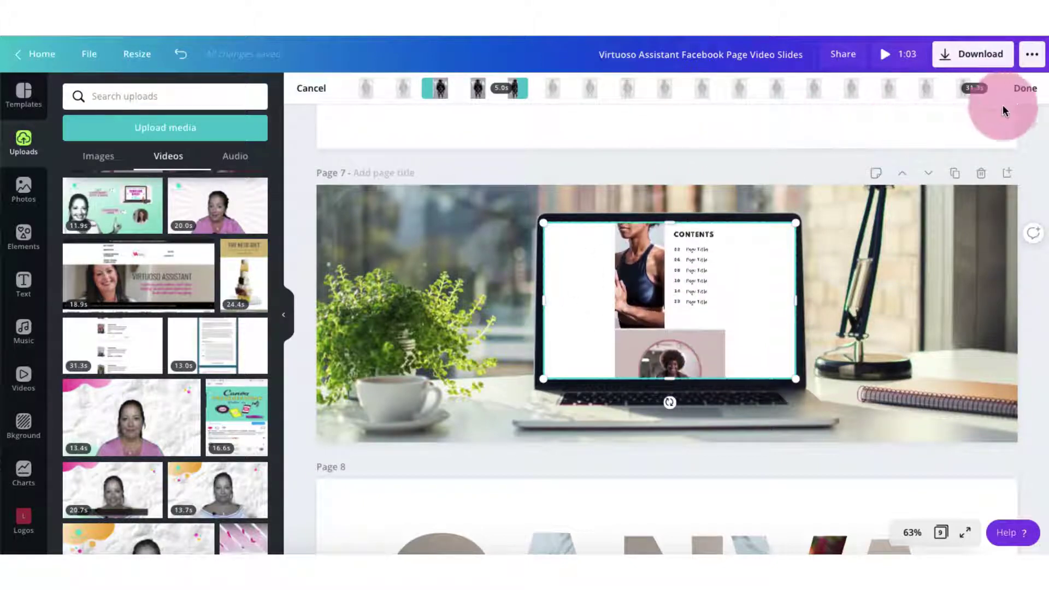
pyautogui.click(1019, 95)
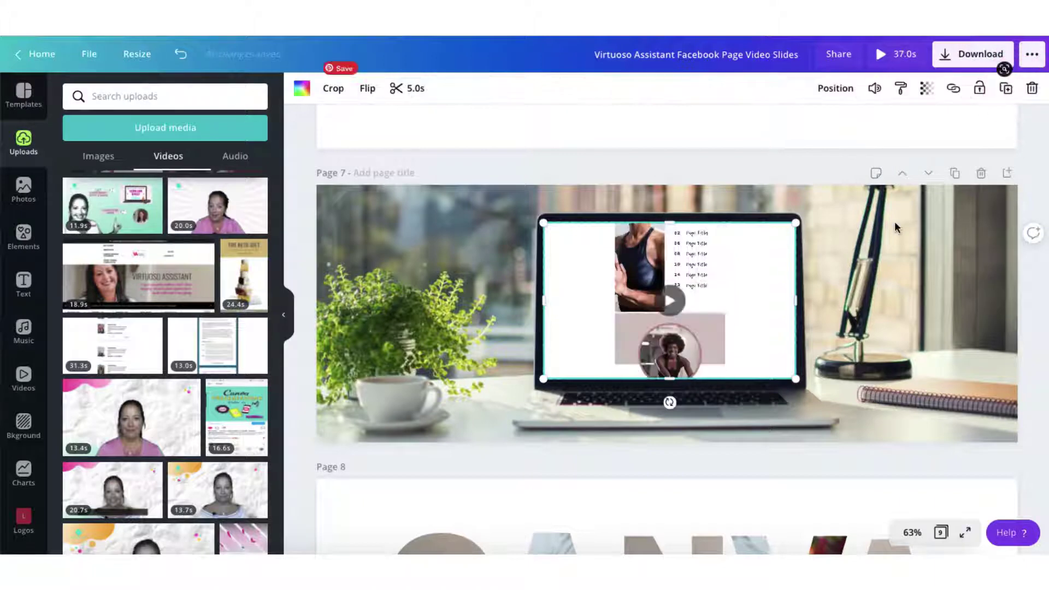
pyautogui.click(673, 298)
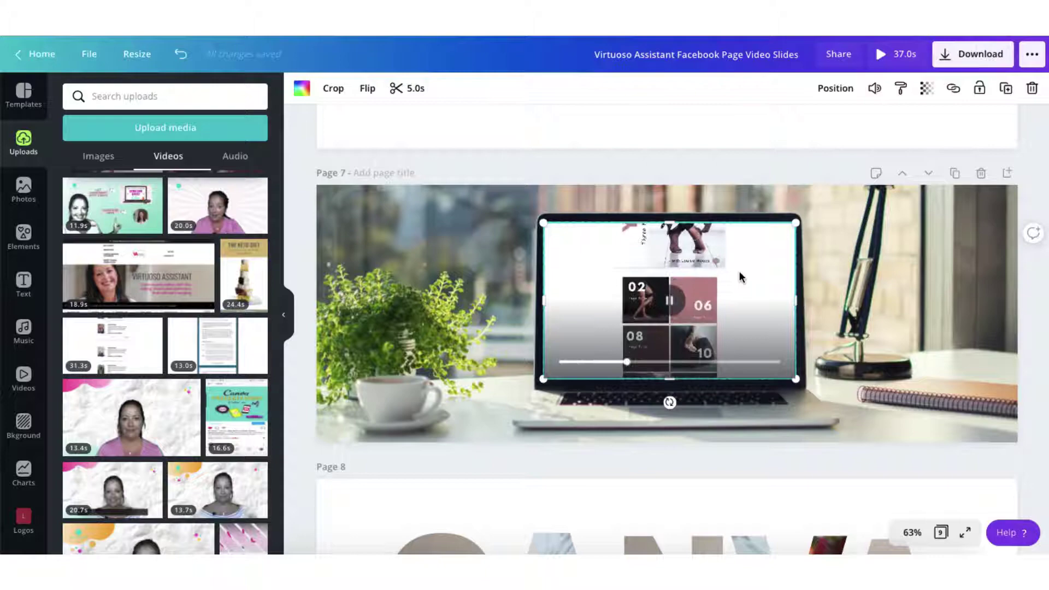
pyautogui.scroll(-5, 910, 288)
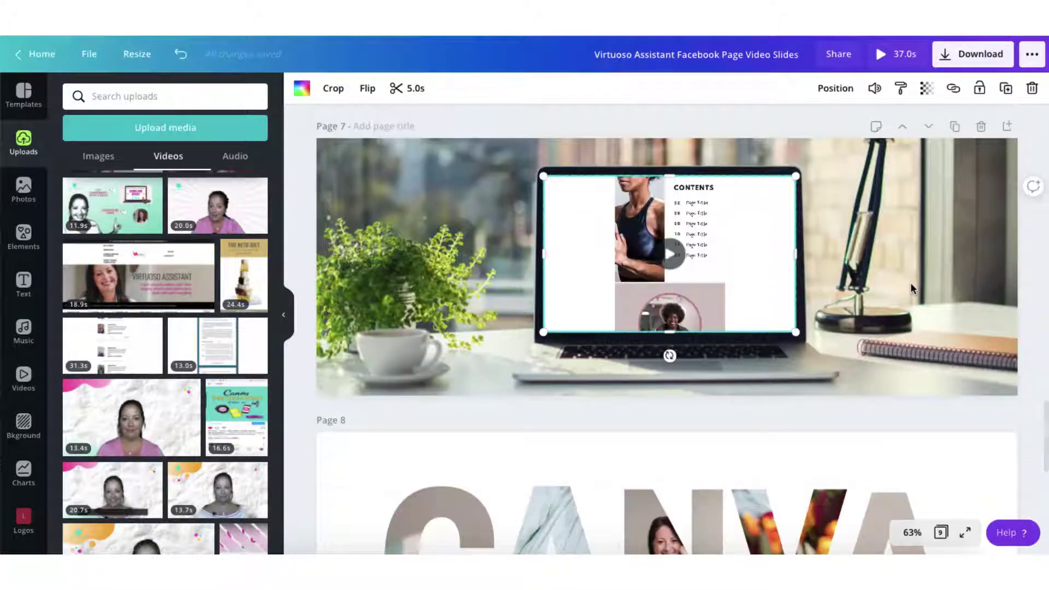
pyautogui.scroll(-5, 910, 286)
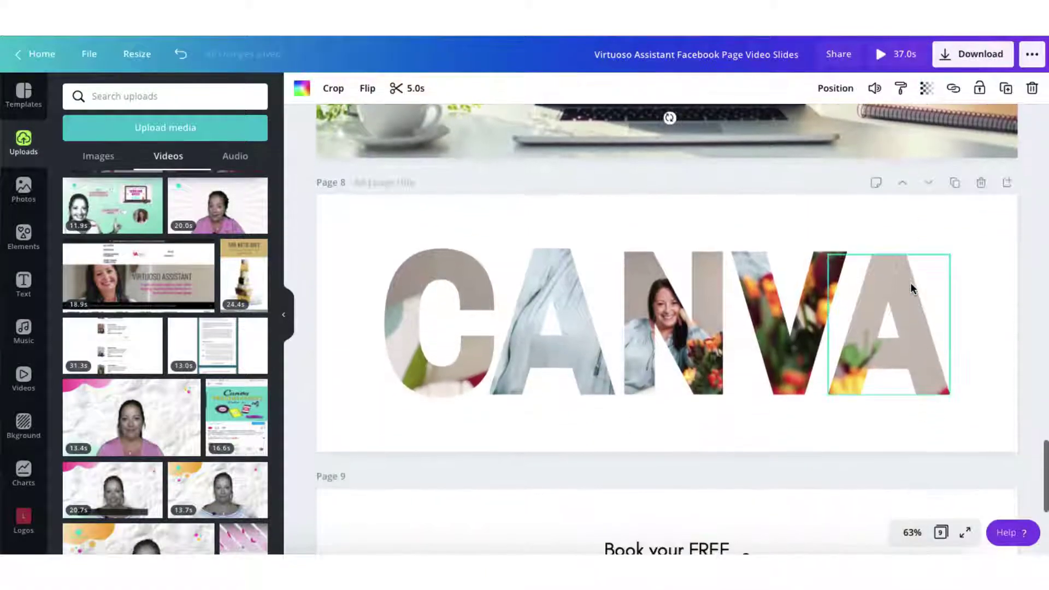
pyautogui.scroll(-2, 910, 288)
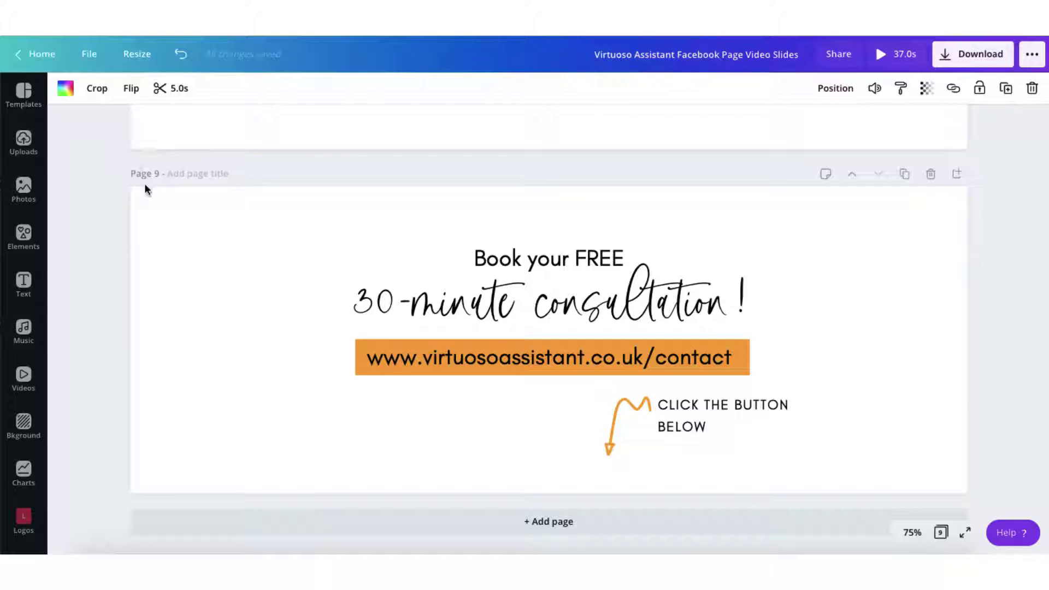
pyautogui.scroll(15, 1017, 223)
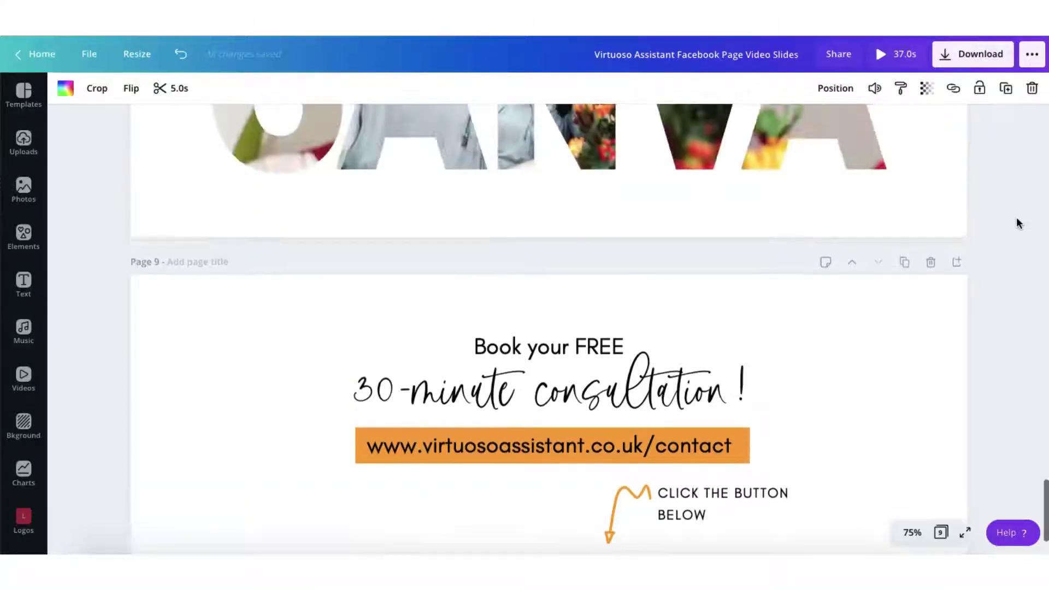
pyautogui.scroll(15, 1017, 223)
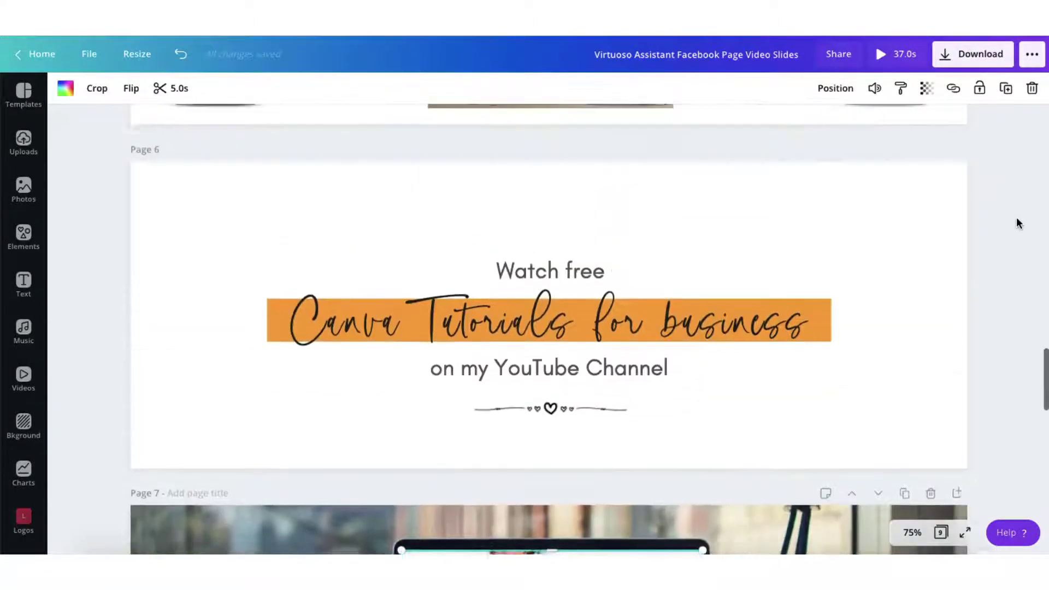
pyautogui.scroll(15, 1017, 223)
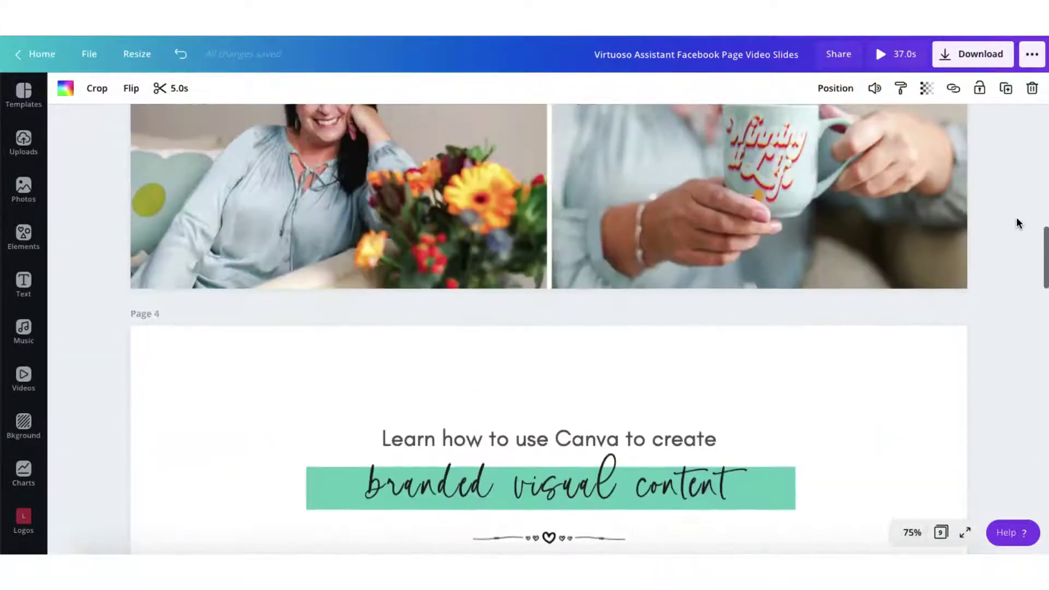
pyautogui.scroll(2, 1017, 221)
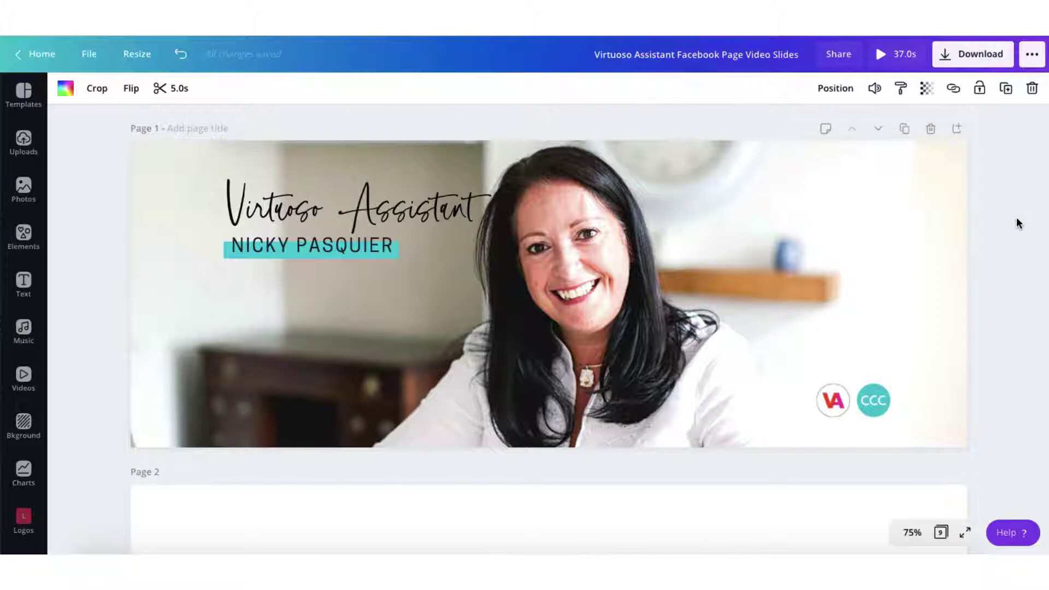
pyautogui.scroll(-2, 1017, 223)
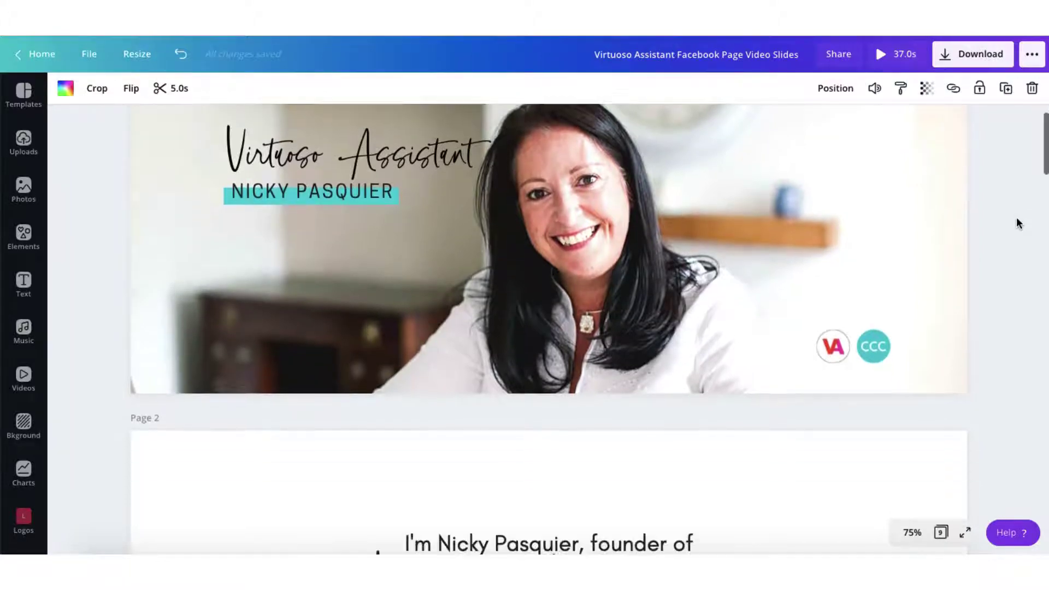
pyautogui.scroll(2, 1017, 222)
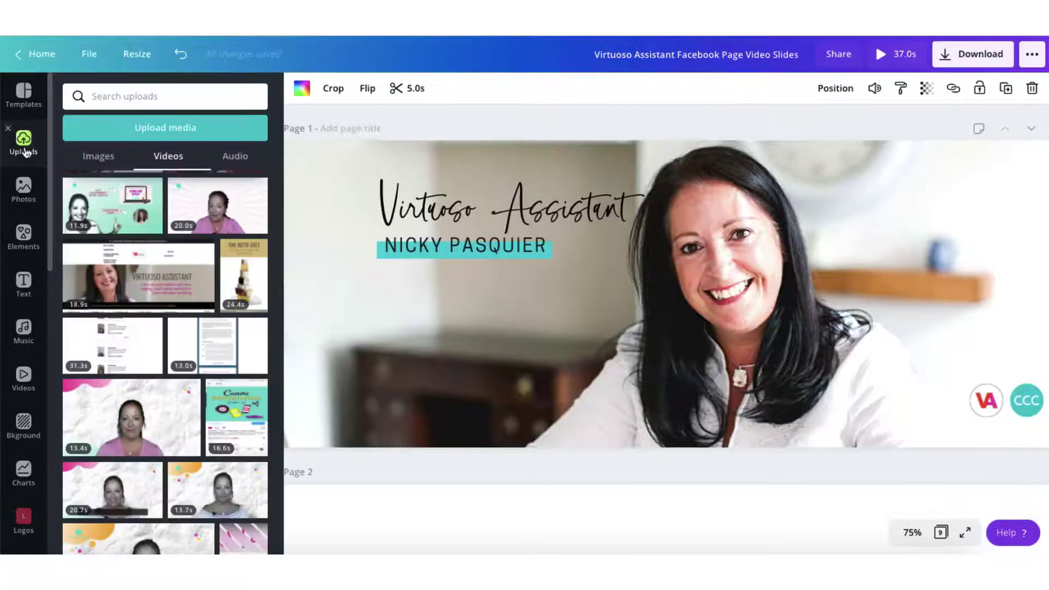
# Step: Add the uploaded Facebook Page Cover template image to page 1 and stretch it nearly full width
pyautogui.click(99, 158)
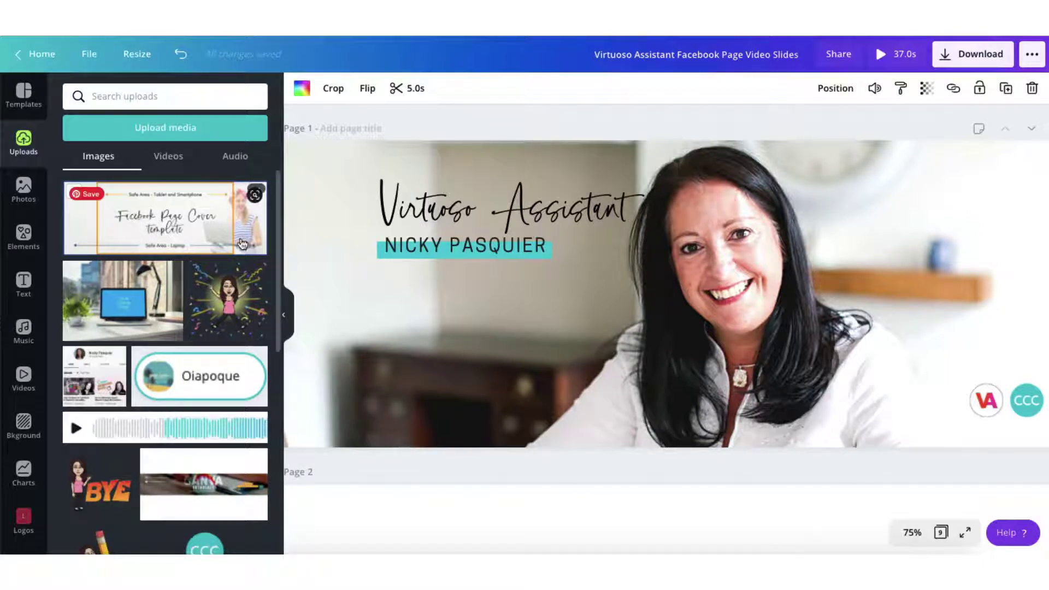
pyautogui.click(218, 232)
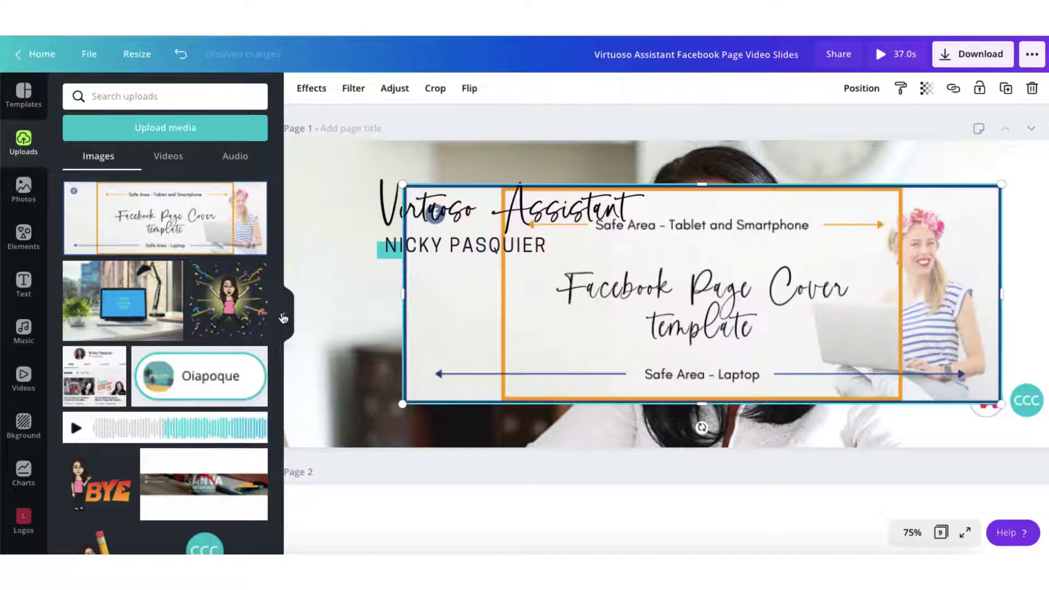
pyautogui.click(285, 320)
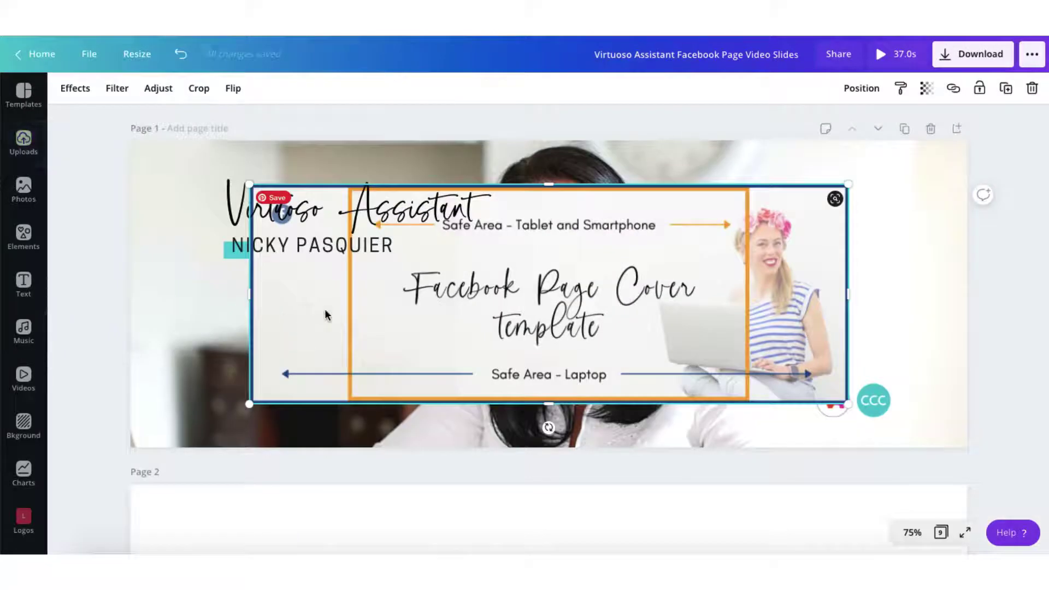
pyautogui.moveTo(325, 316)
pyautogui.mouseDown()
pyautogui.moveTo(304, 306)
pyautogui.moveTo(322, 304)
pyautogui.moveTo(325, 319)
pyautogui.moveTo(318, 301)
pyautogui.mouseUp()
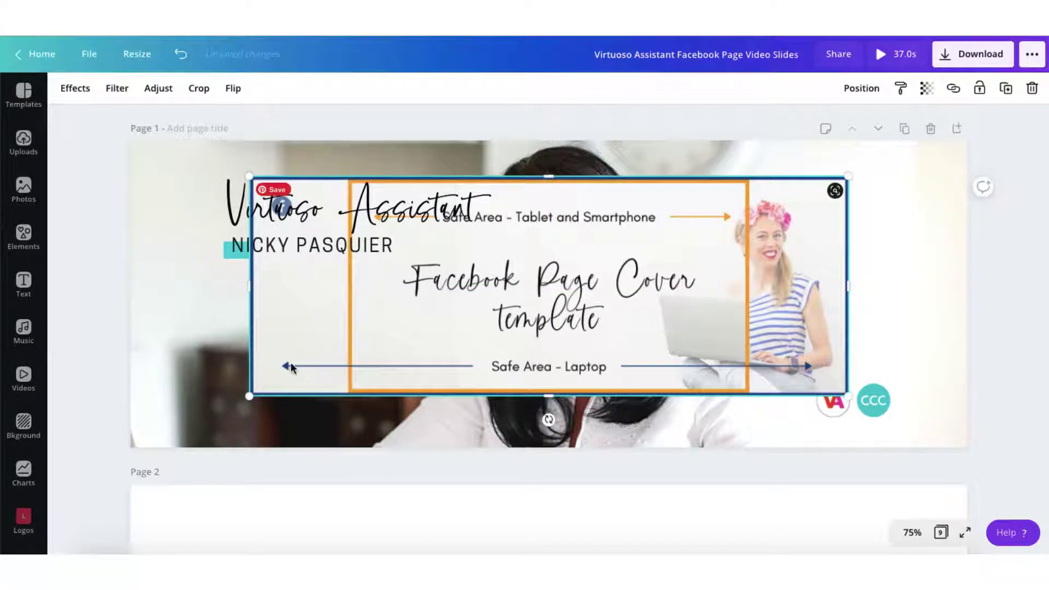
pyautogui.moveTo(248, 399); pyautogui.dragTo(126, 487)
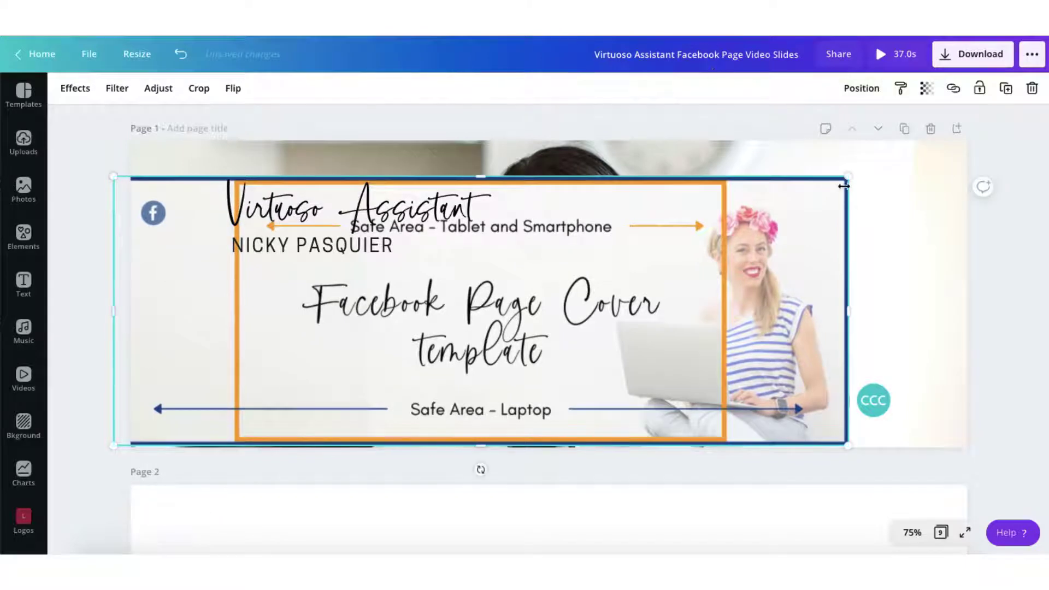
pyautogui.moveTo(845, 177); pyautogui.dragTo(962, 141)
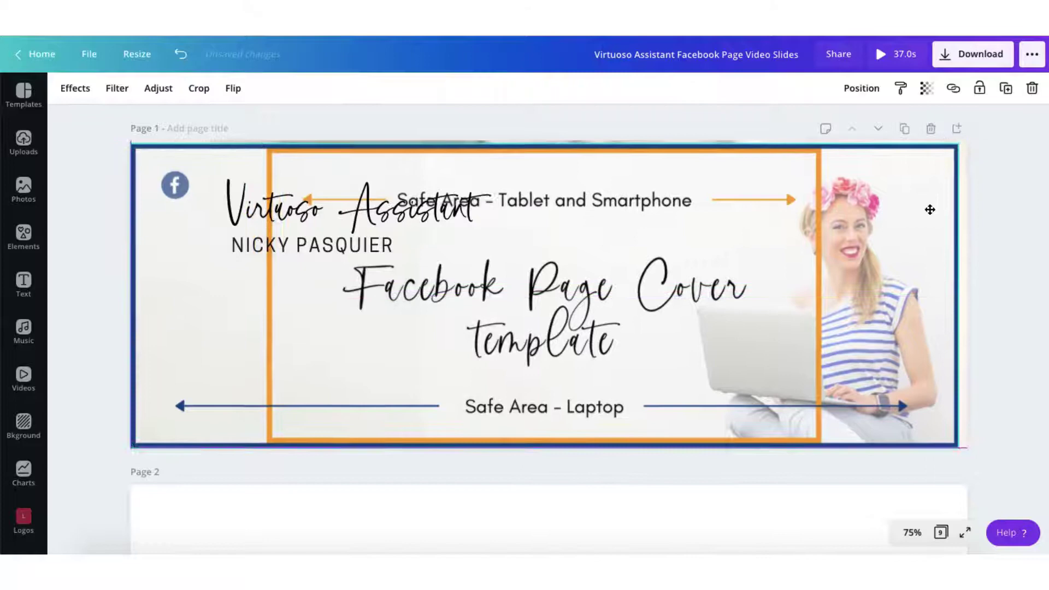
# Step: Stretch the template to fill page 1 and set its transparency to about 39
pyautogui.moveTo(960, 445); pyautogui.dragTo(967, 448)
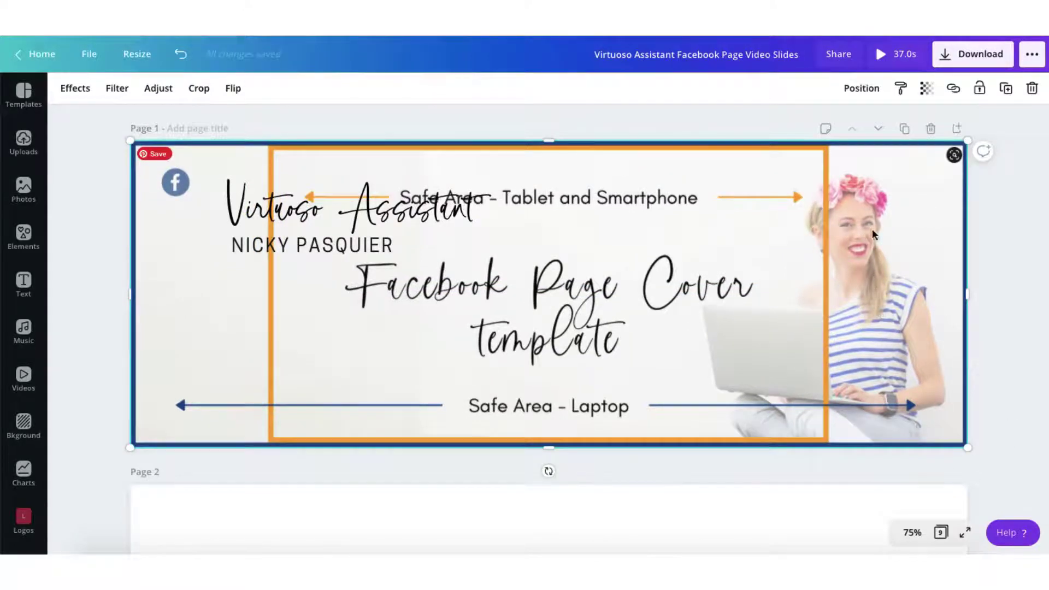
pyautogui.click(925, 89)
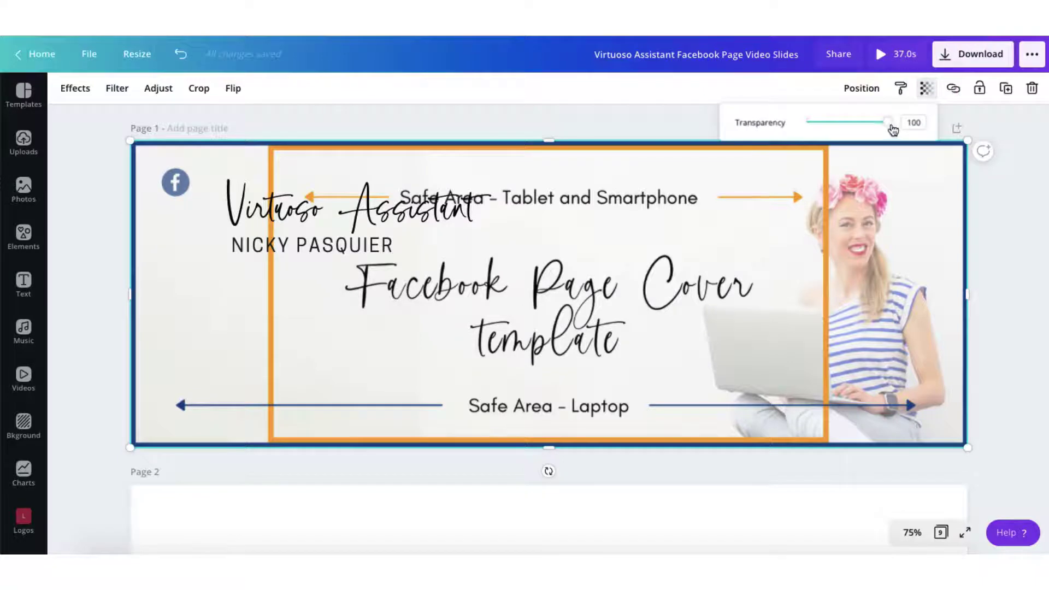
pyautogui.moveTo(889, 126); pyautogui.dragTo(838, 124)
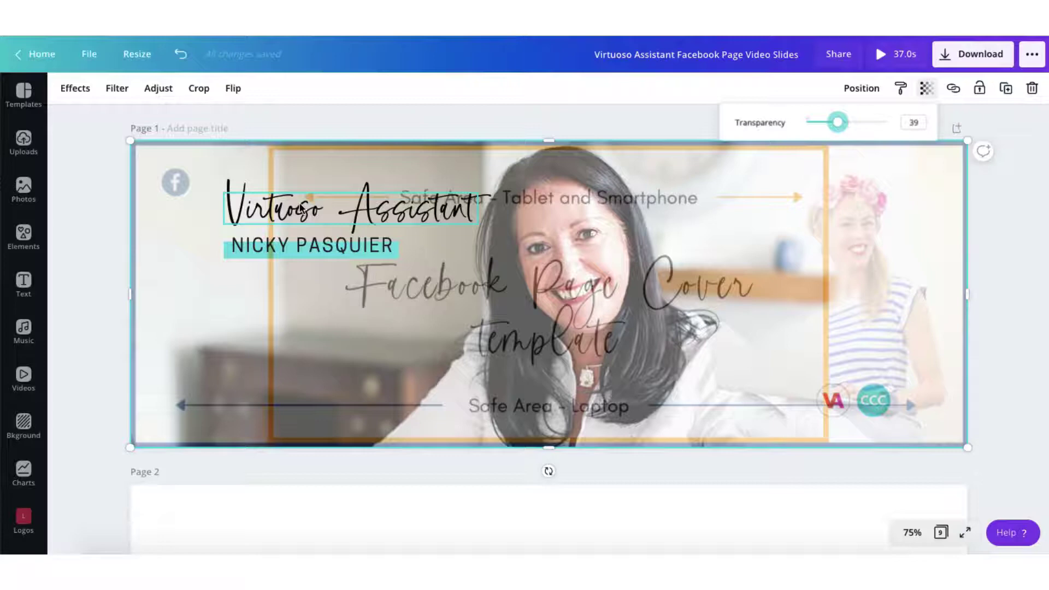
# Step: Move the Virtuoso Assistant title, name line and teal bar right into the safe area
pyautogui.click(302, 211)
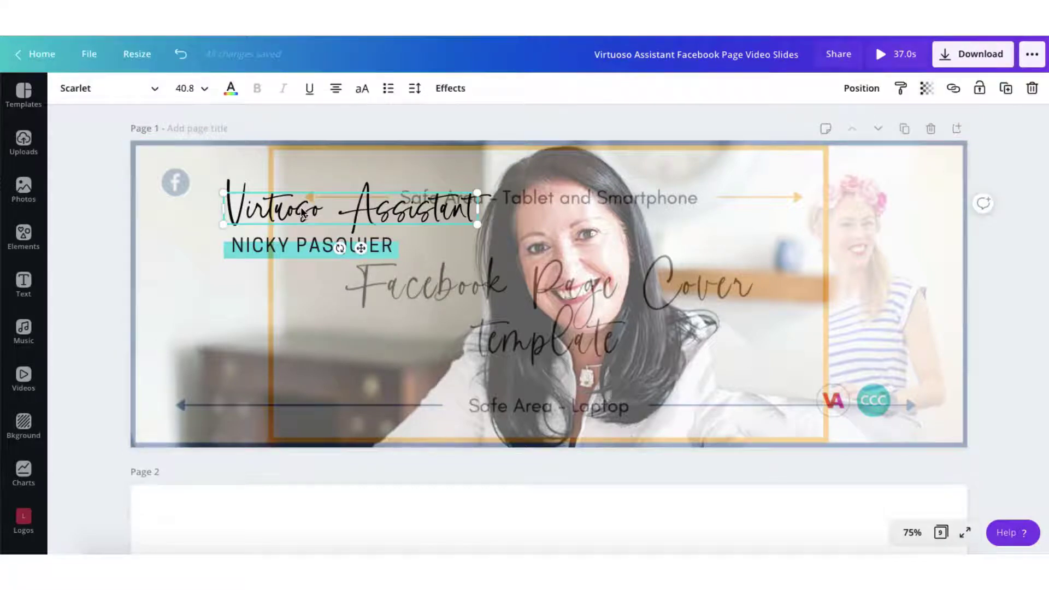
pyautogui.moveTo(302, 212); pyautogui.dragTo(371, 203)
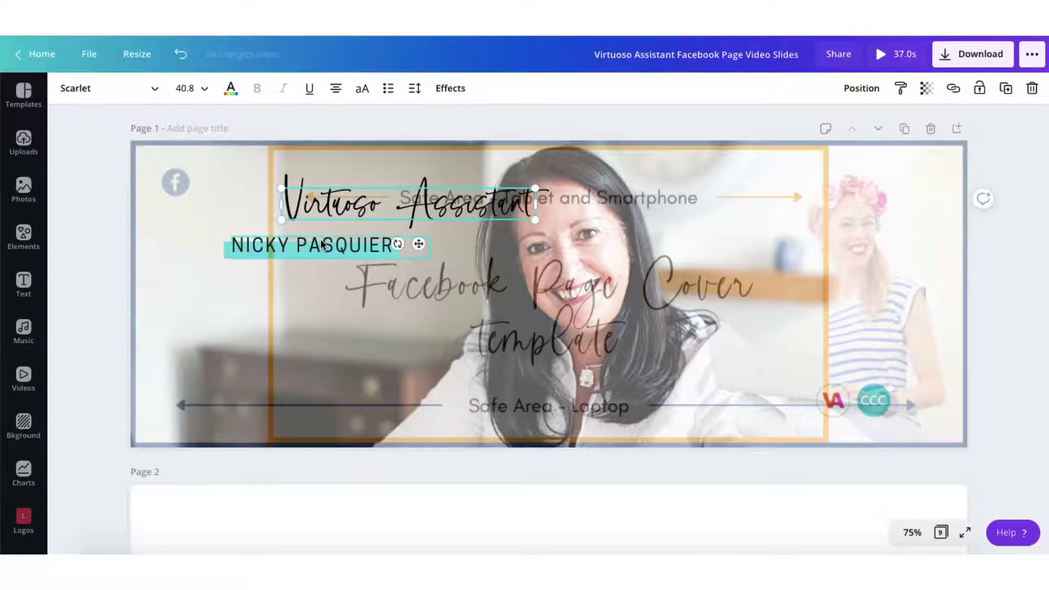
pyautogui.moveTo(299, 244); pyautogui.dragTo(356, 244)
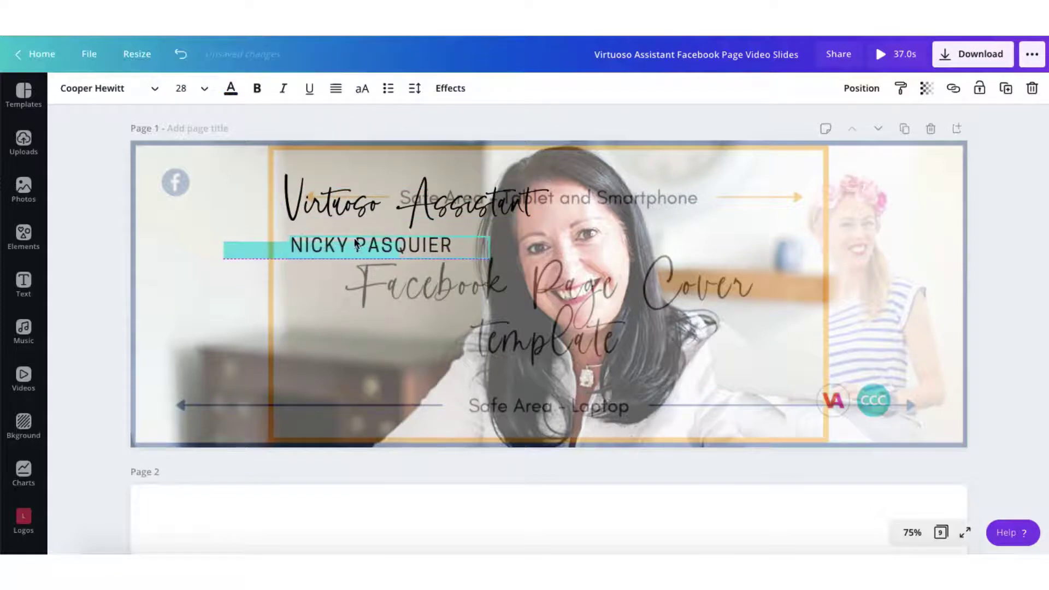
pyautogui.click(230, 173)
pyautogui.moveTo(232, 208); pyautogui.dragTo(226, 309)
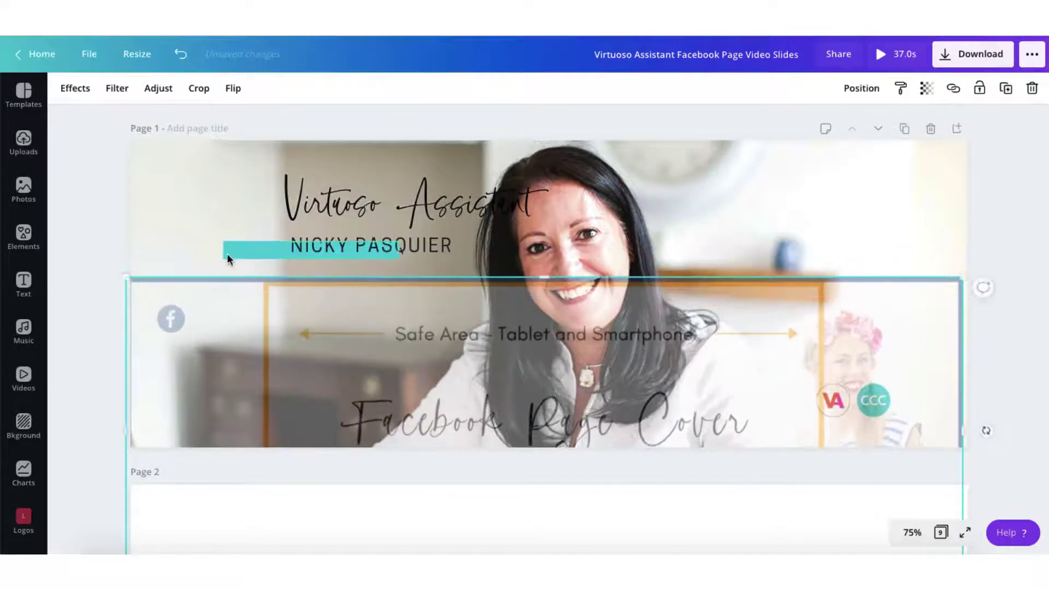
pyautogui.moveTo(230, 254); pyautogui.dragTo(292, 258)
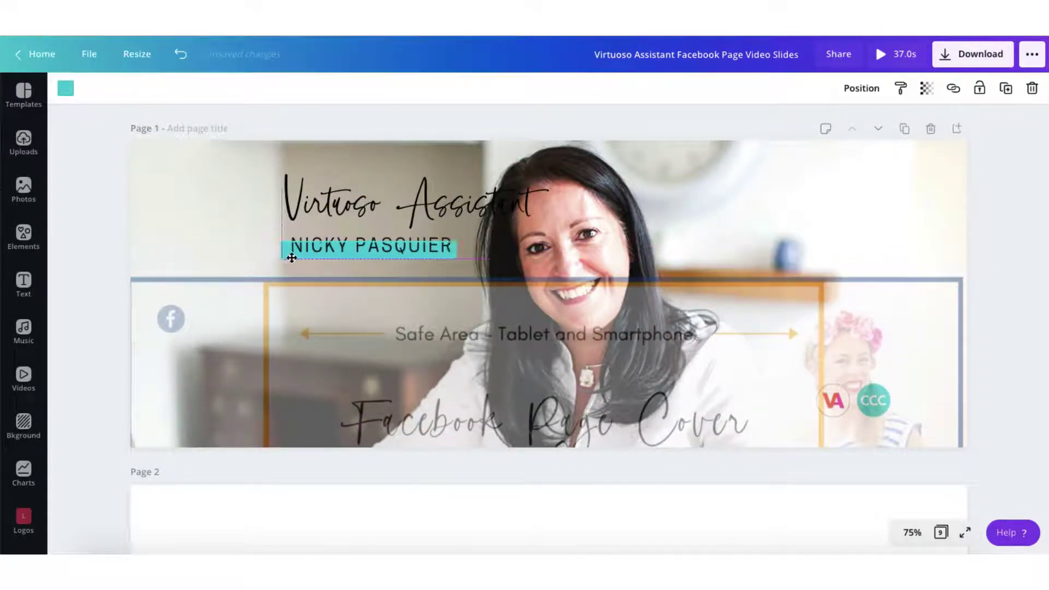
# Step: Snap the template overlay back to the page top, then drag it down onto page 2
pyautogui.click(236, 293)
pyautogui.moveTo(236, 293); pyautogui.dragTo(242, 234)
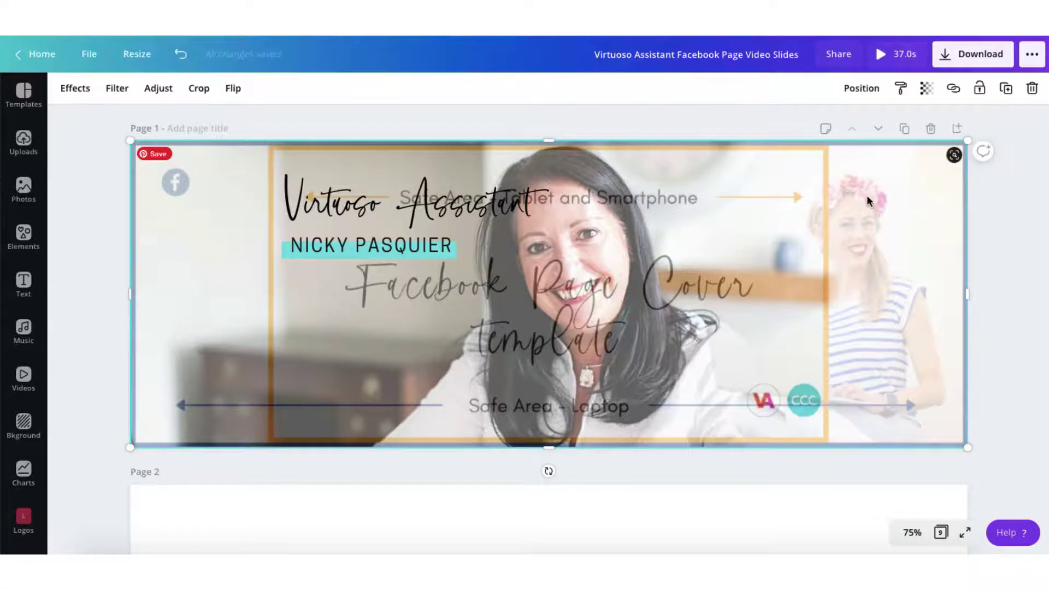
pyautogui.moveTo(866, 195); pyautogui.dragTo(866, 543)
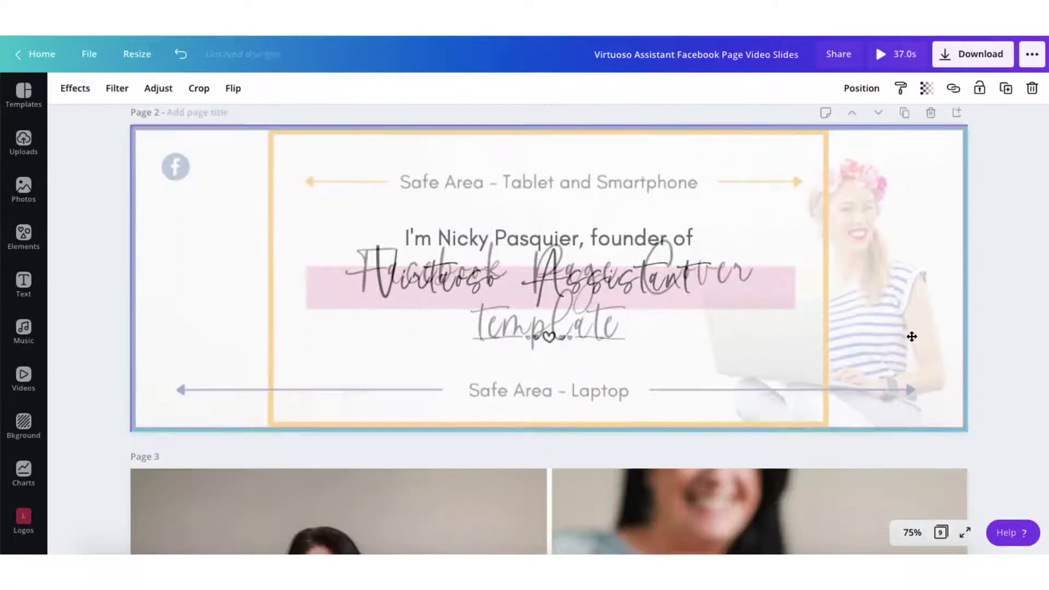
# Step: Drop the overlay on page 2 at transparency 21 to check the layout, then delete it
pyautogui.moveTo(911, 337); pyautogui.dragTo(911, 337)
pyautogui.click(926, 88)
pyautogui.click(824, 124)
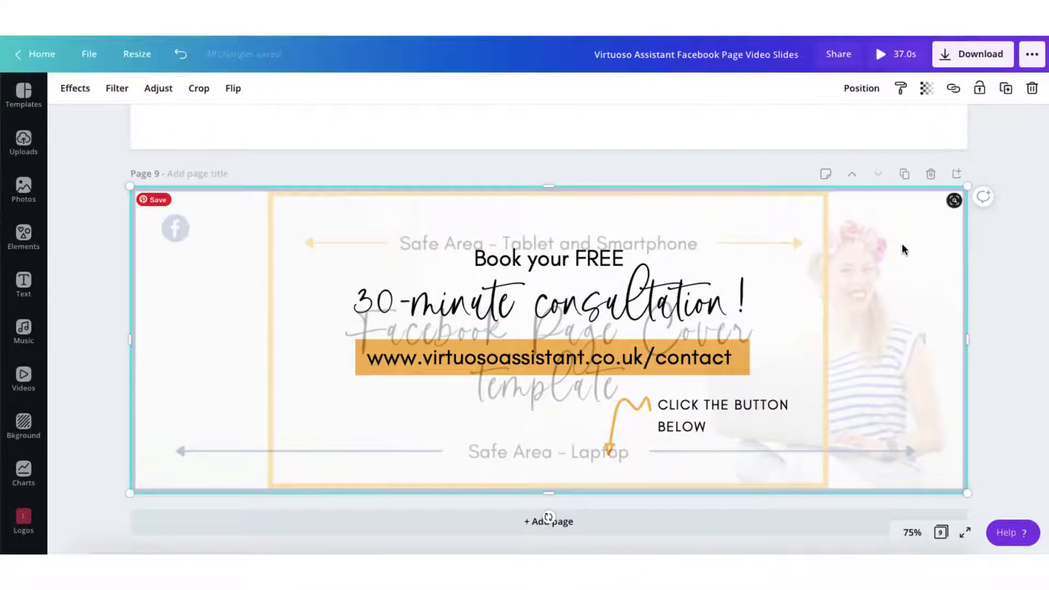
pyautogui.press('Delete')
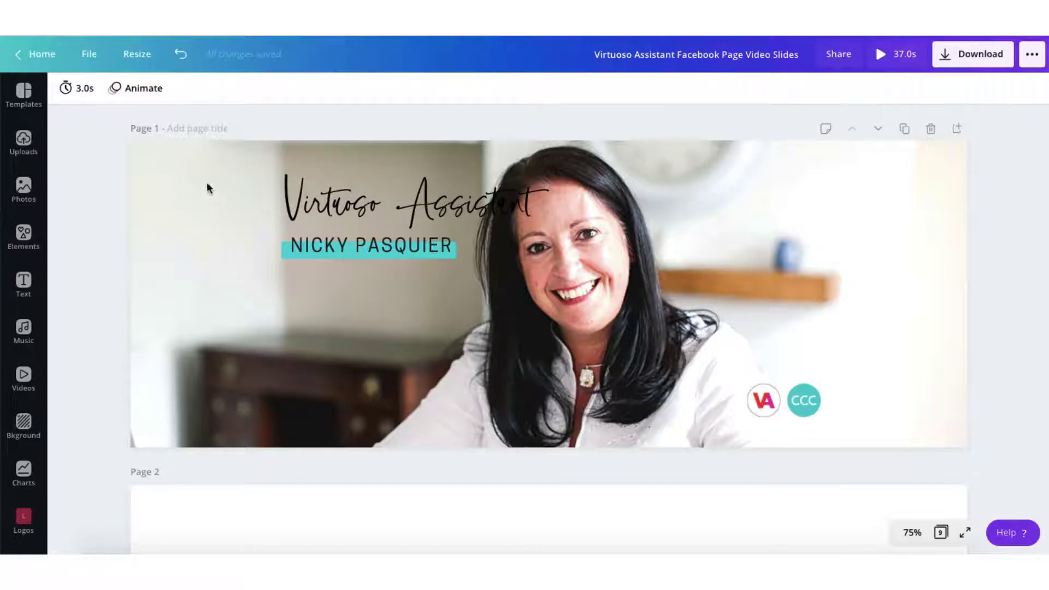
# Step: Try the Pan page animation, then apply Neon to all pages
pyautogui.click(131, 93)
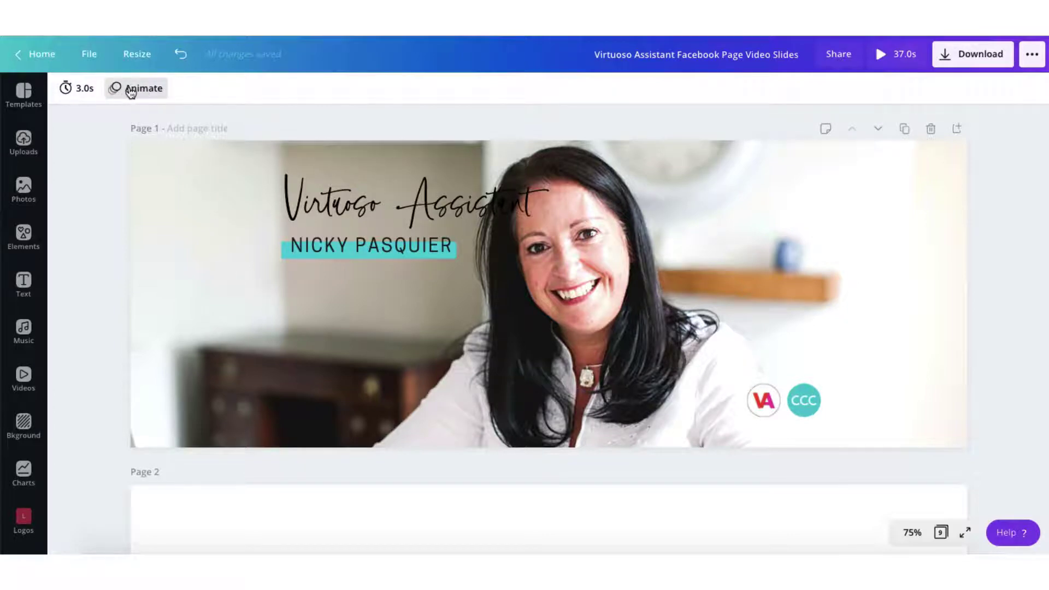
pyautogui.click(134, 93)
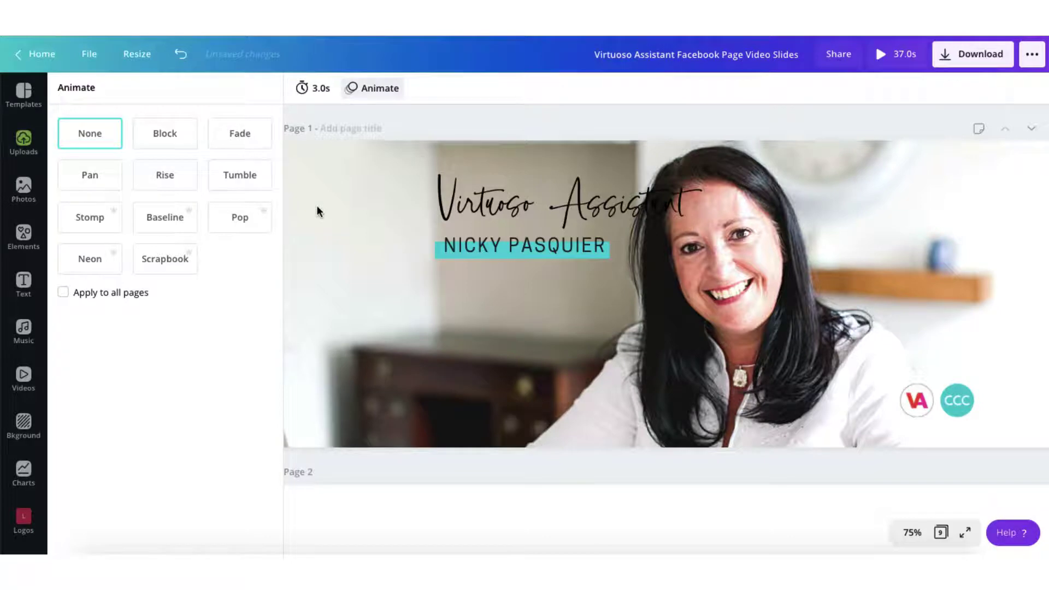
pyautogui.click(89, 178)
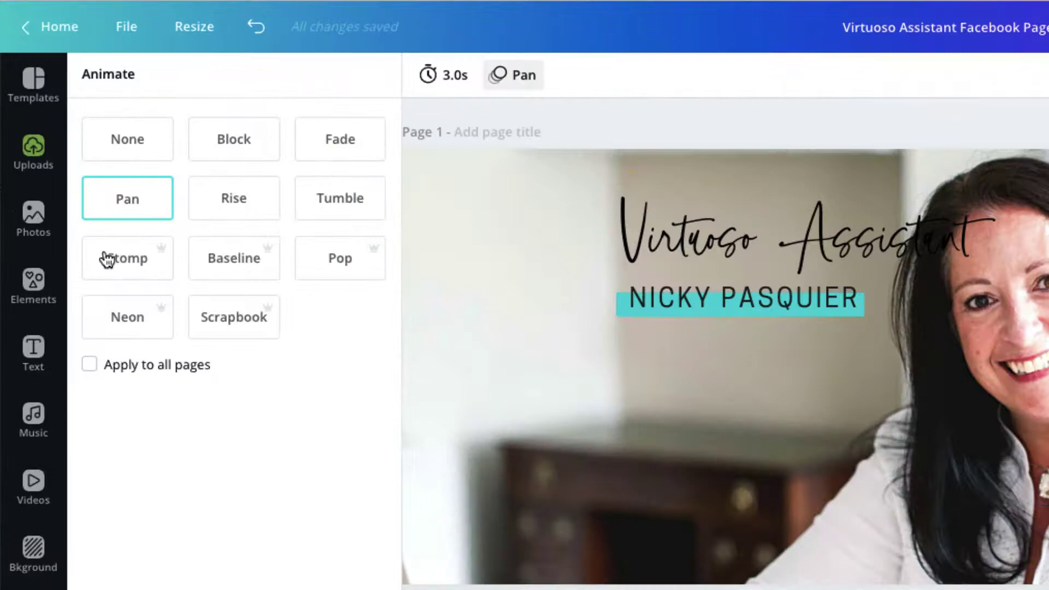
pyautogui.click(90, 366)
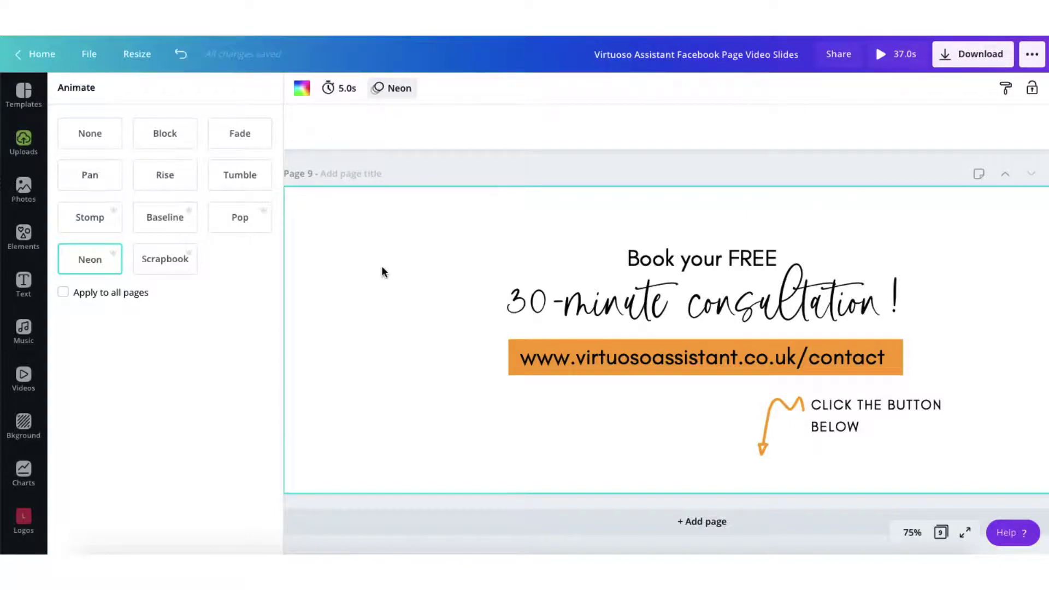
# Step: Scroll through the pages checking each duration, then select page 1's photo to close Animate
pyautogui.scroll(5, 356, 241)
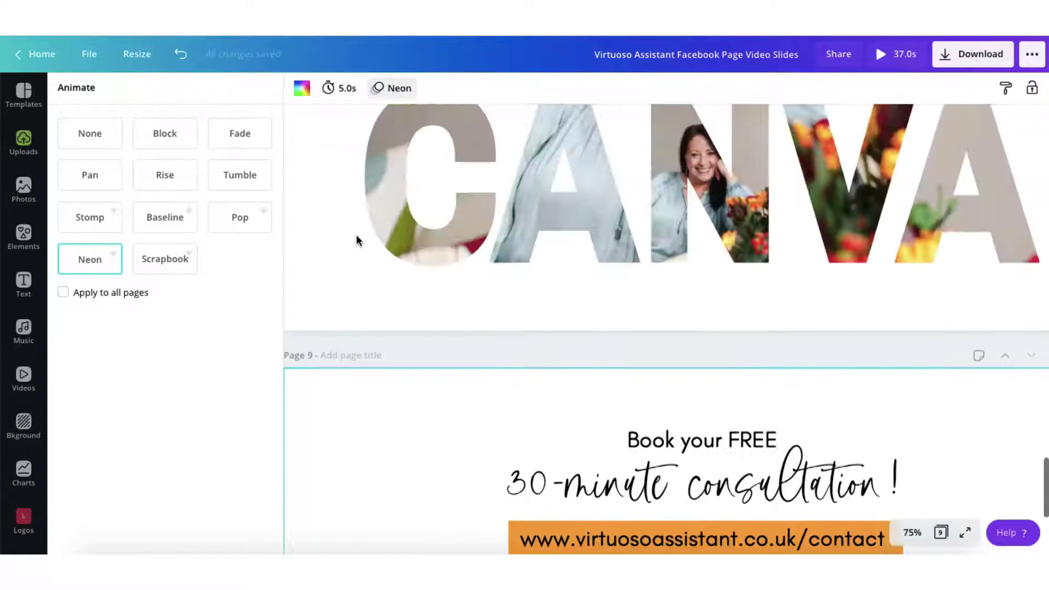
pyautogui.scroll(-5, 357, 240)
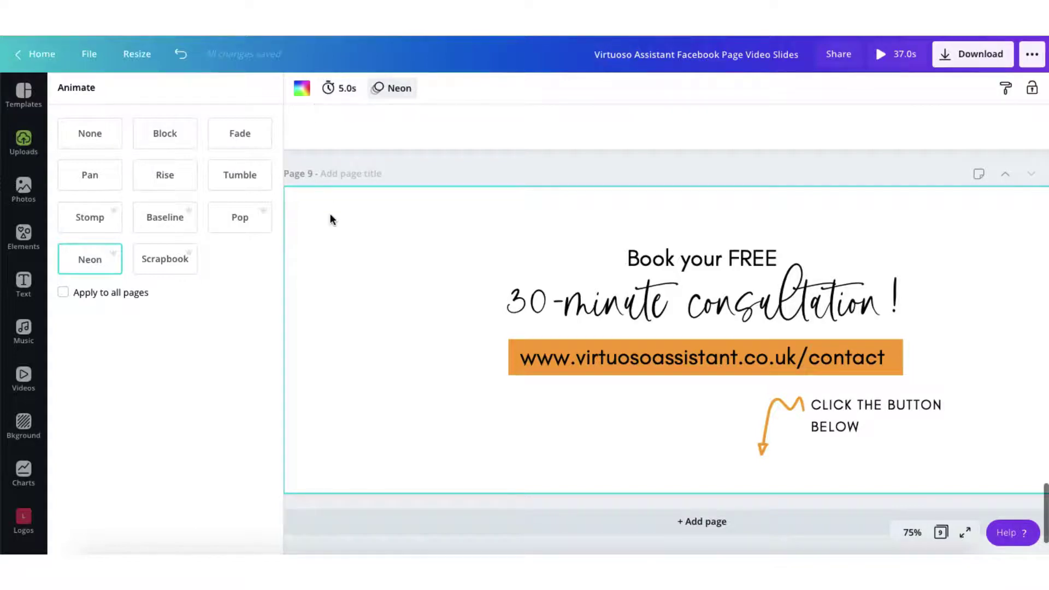
pyautogui.scroll(20, 330, 219)
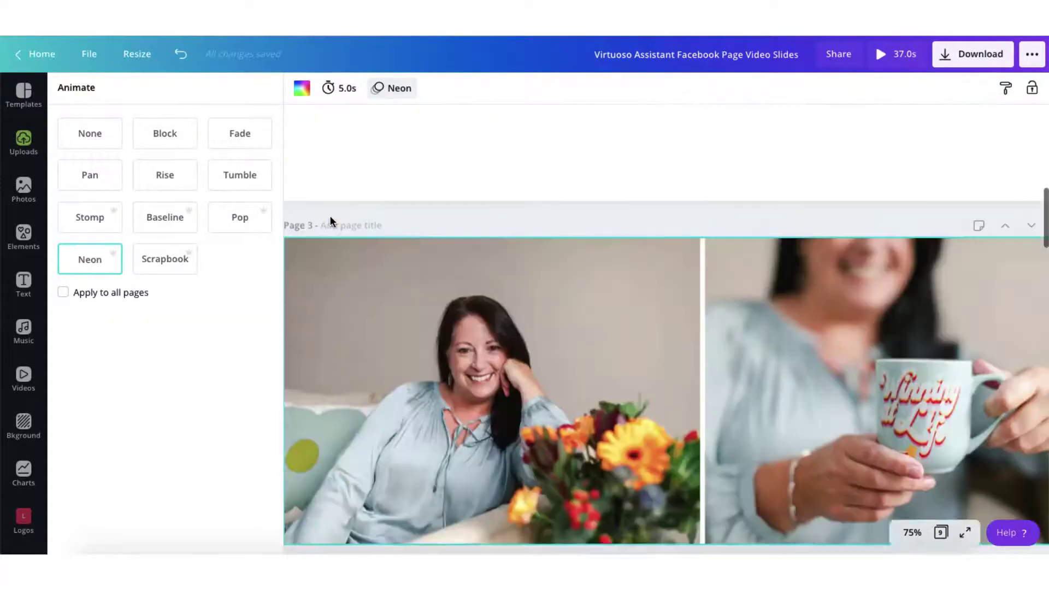
pyautogui.scroll(10, 330, 215)
pyautogui.click(330, 219)
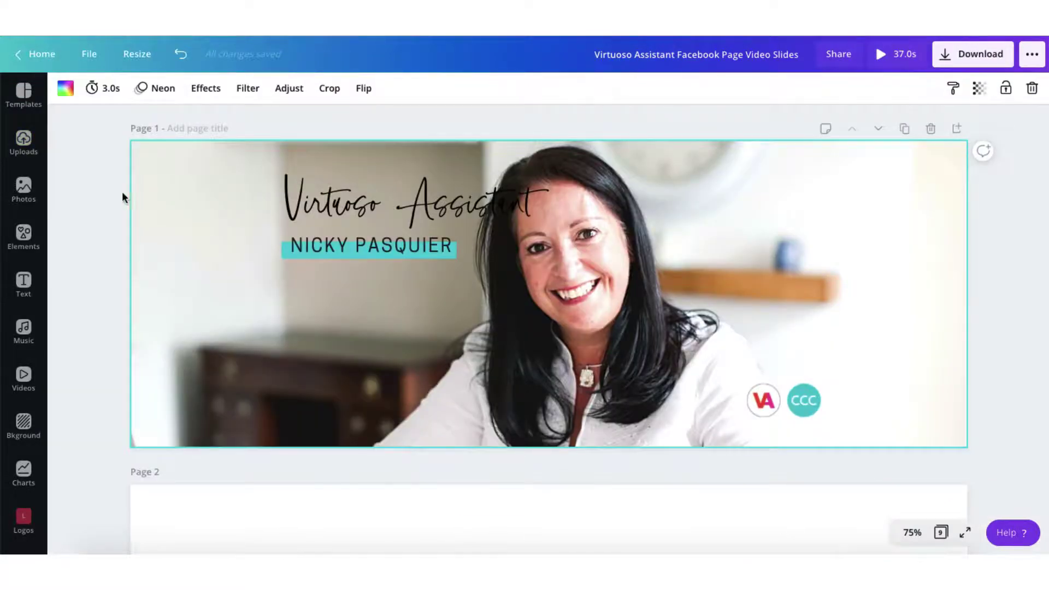
# Step: Check page 1's duration and set page 2 to 3 seconds
pyautogui.click(112, 222)
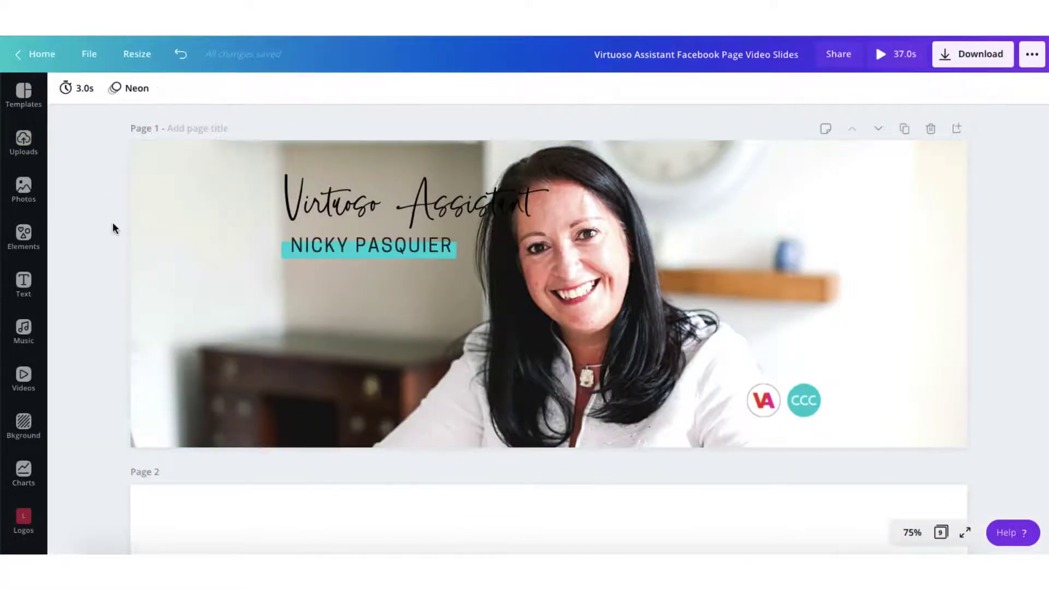
pyautogui.click(160, 202)
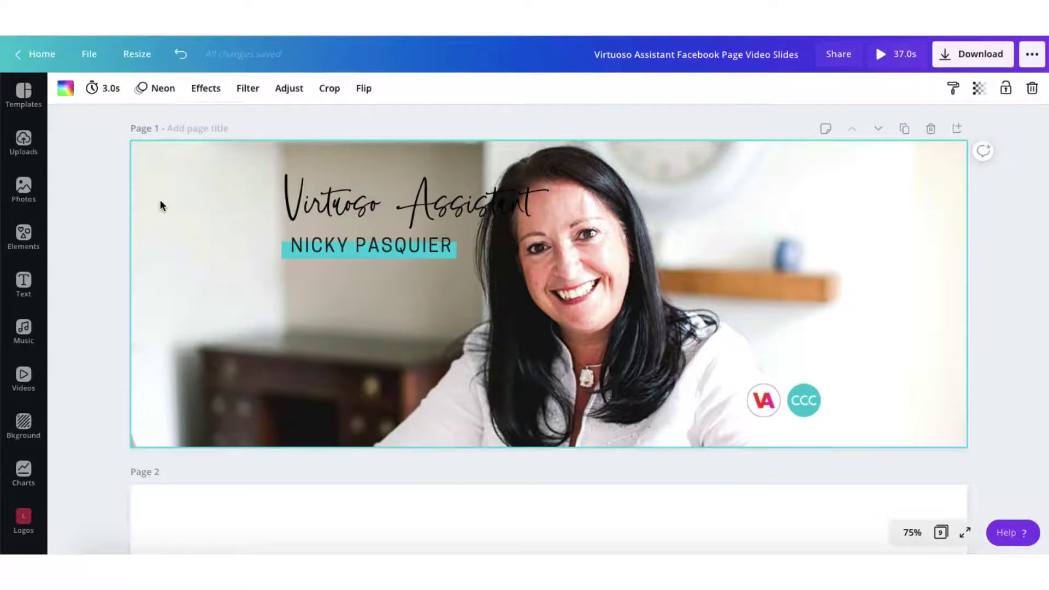
pyautogui.click(94, 90)
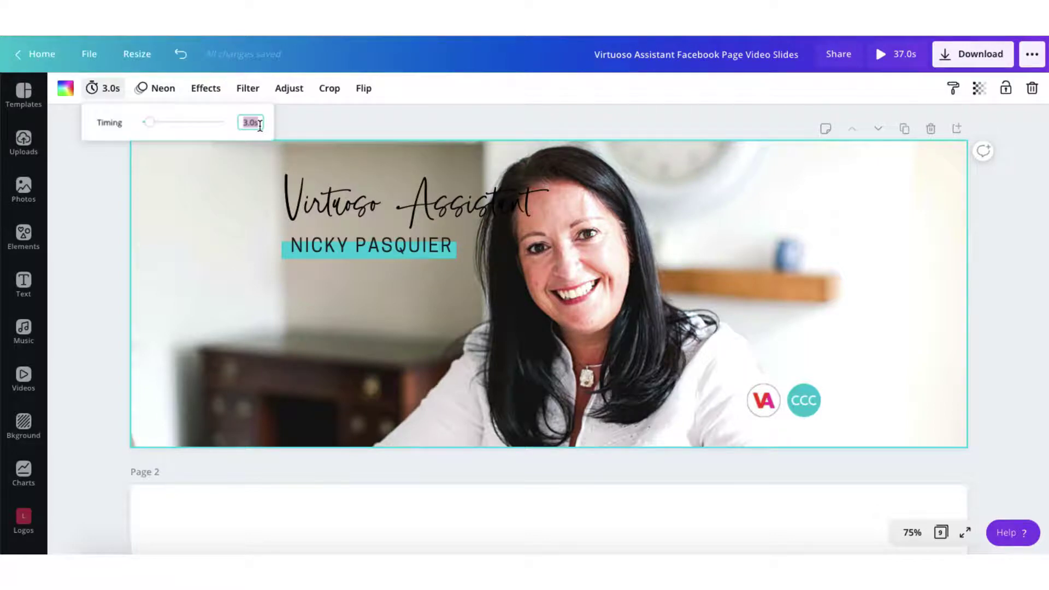
pyautogui.click(97, 252)
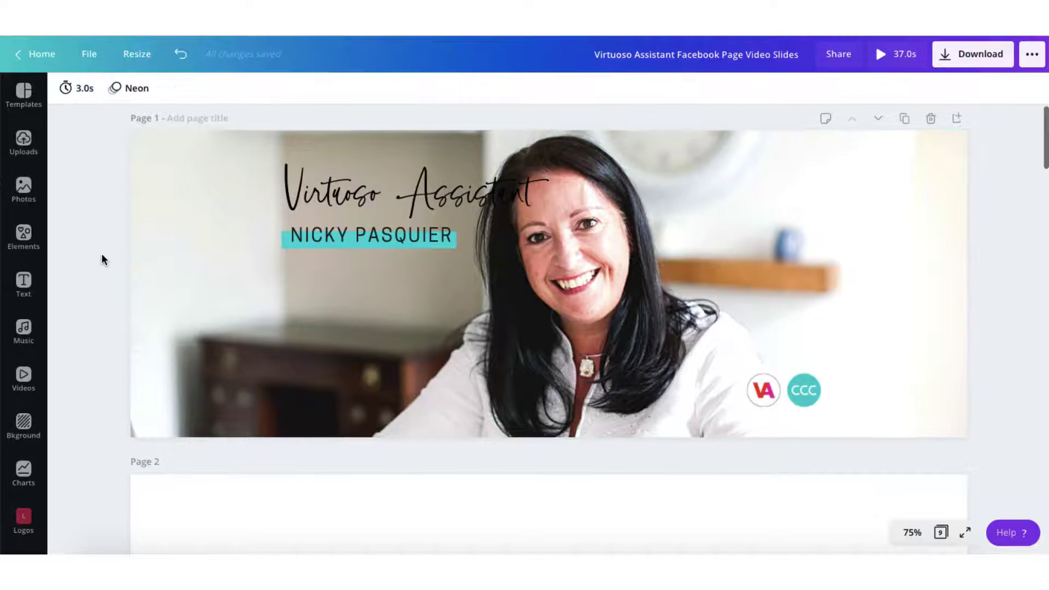
pyautogui.scroll(-5, 102, 253)
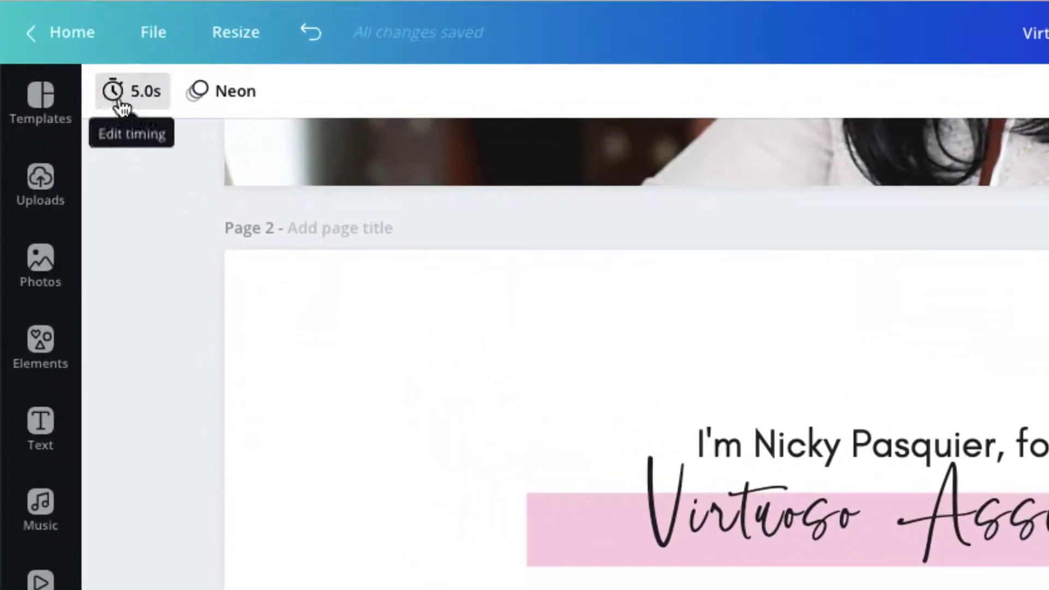
pyautogui.click(116, 105)
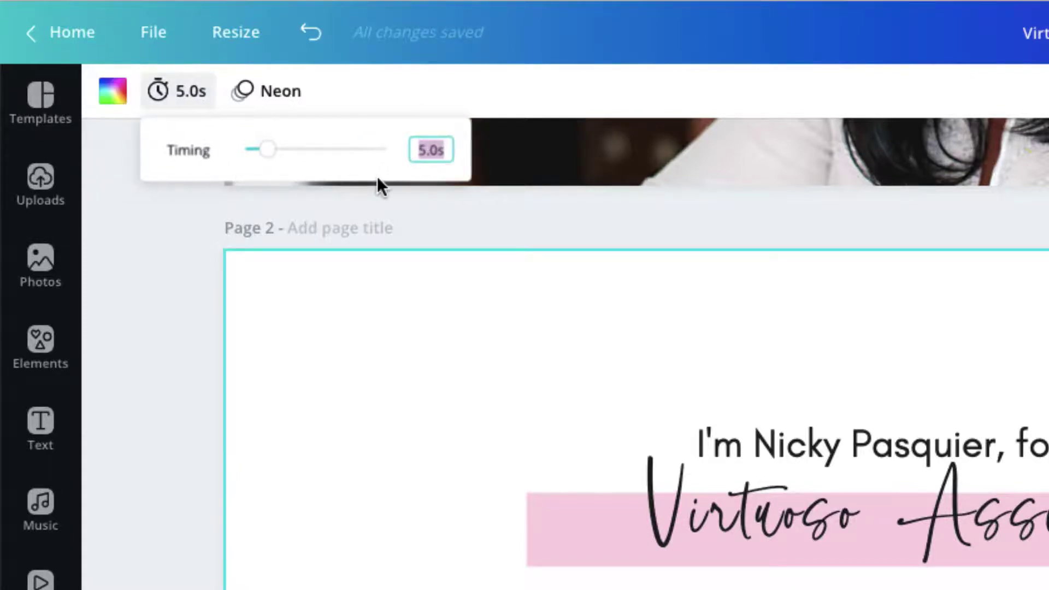
pyautogui.click(448, 148)
pyautogui.press('BackSpace')
pyautogui.press('BackSpace')
pyautogui.press('BackSpace')
pyautogui.press('BackSpace')
pyautogui.write('3')
pyautogui.press('Return')
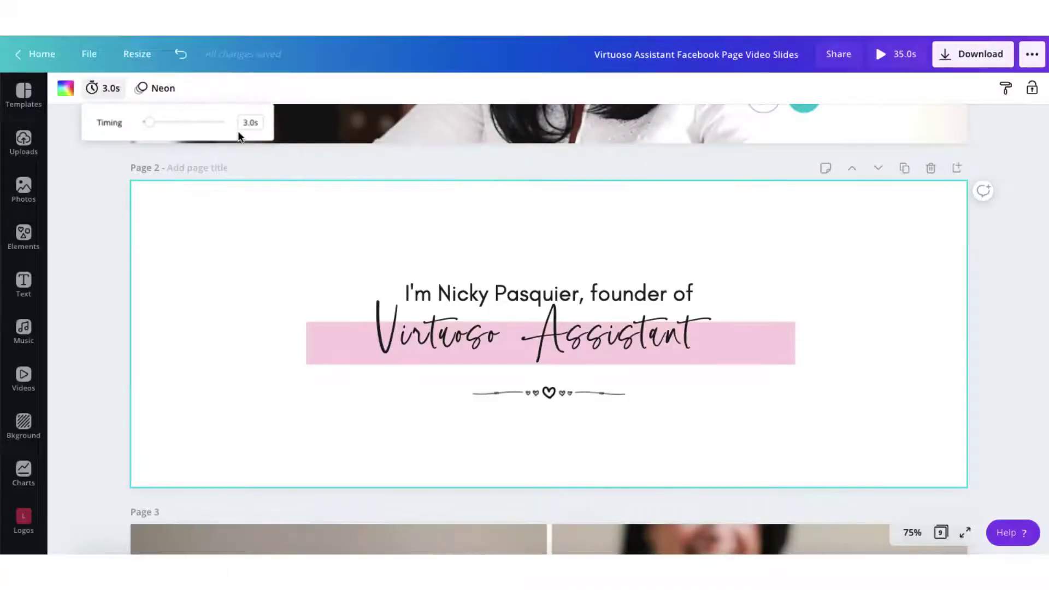
# Step: Review the duration settings of pages 3 and 4, leaving them unchanged
pyautogui.scroll(-6, 208, 179)
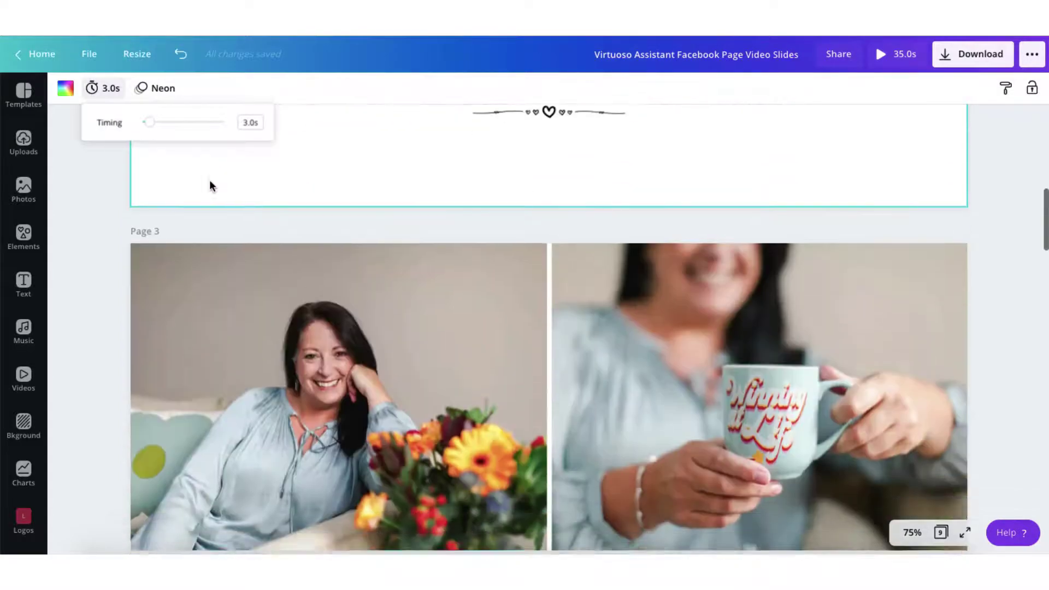
pyautogui.click(77, 88)
pyautogui.click(217, 122)
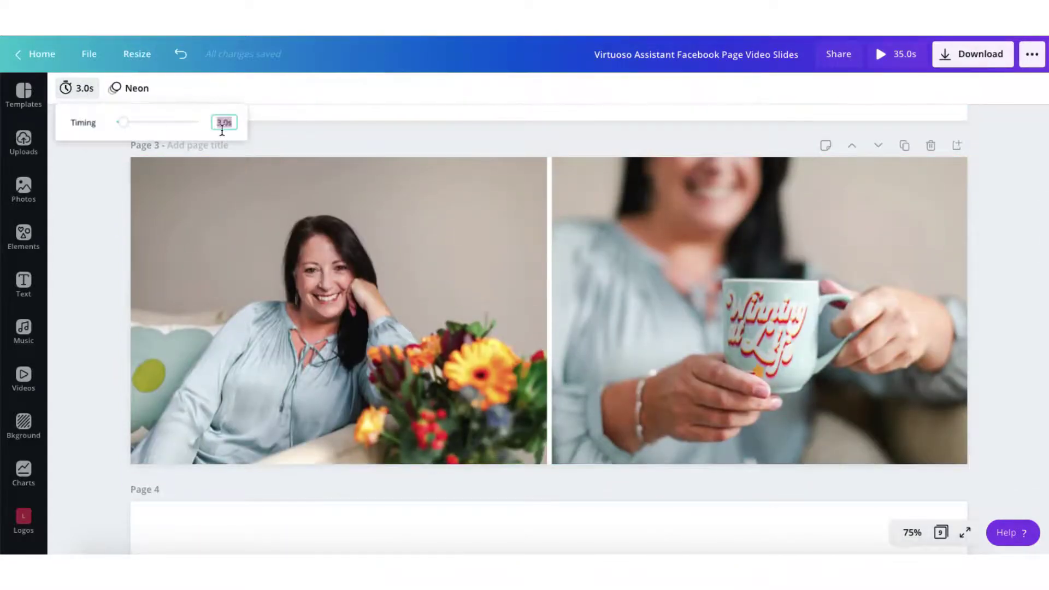
pyautogui.click(100, 232)
pyautogui.scroll(-6, 100, 231)
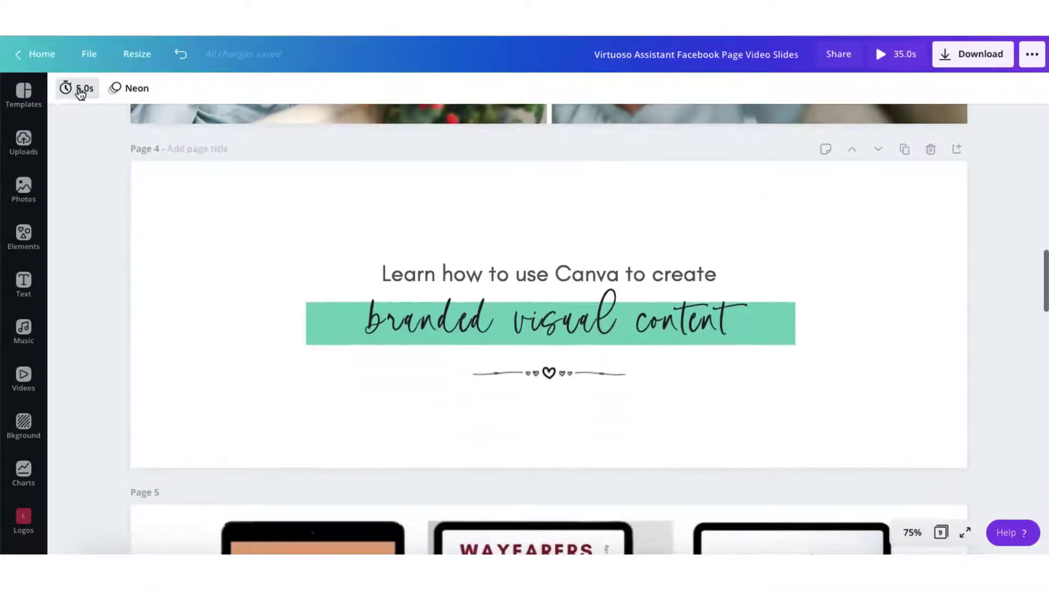
pyautogui.click(77, 88)
pyautogui.click(113, 256)
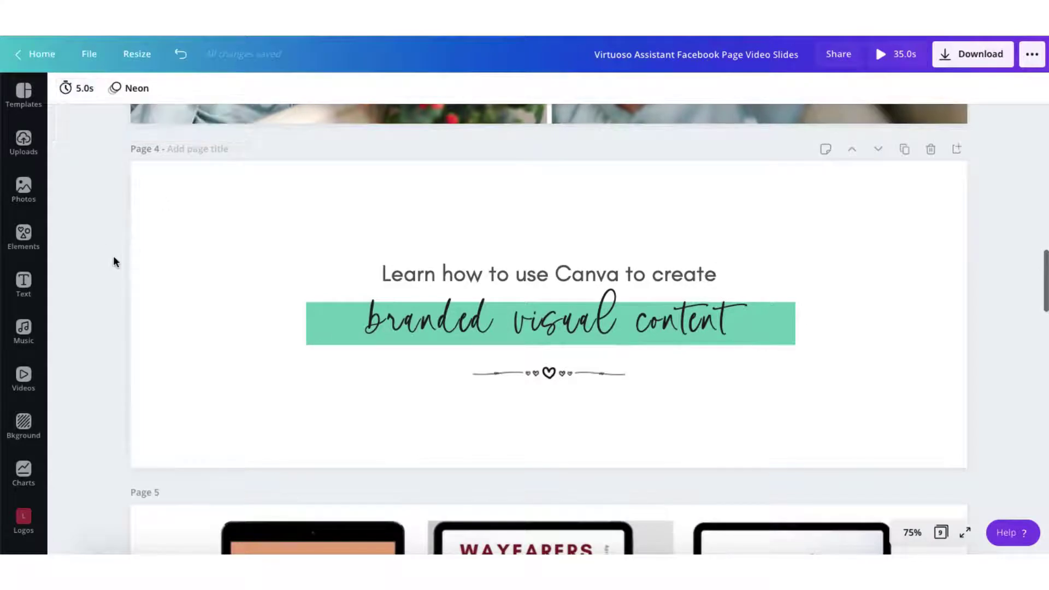
pyautogui.scroll(-6, 113, 256)
# Step: Change the device mockups page duration from 3 to 5 seconds
pyautogui.click(77, 88)
pyautogui.click(217, 122)
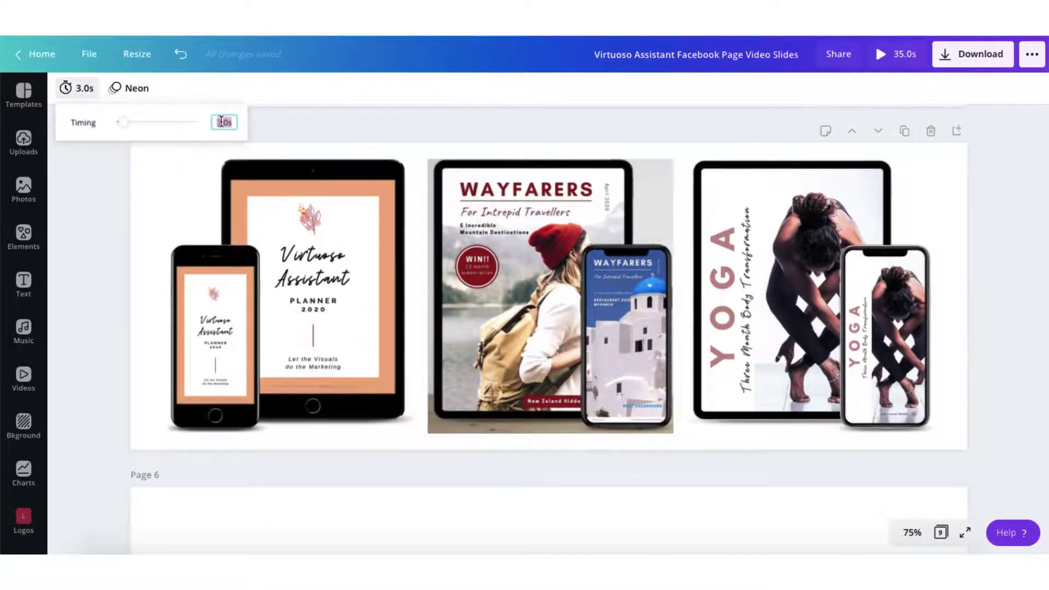
pyautogui.write('5')
pyautogui.press('Return')
# Step: Inspect page 7's laptop photo, the video on its screen, and the background photo
pyautogui.scroll(-5, 100, 277)
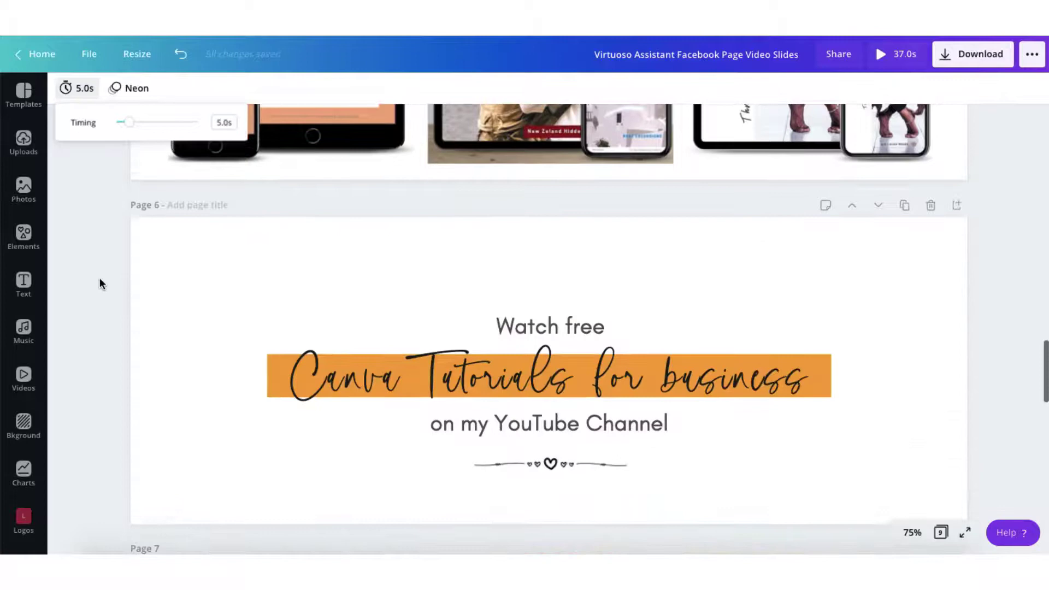
pyautogui.scroll(-6, 191, 251)
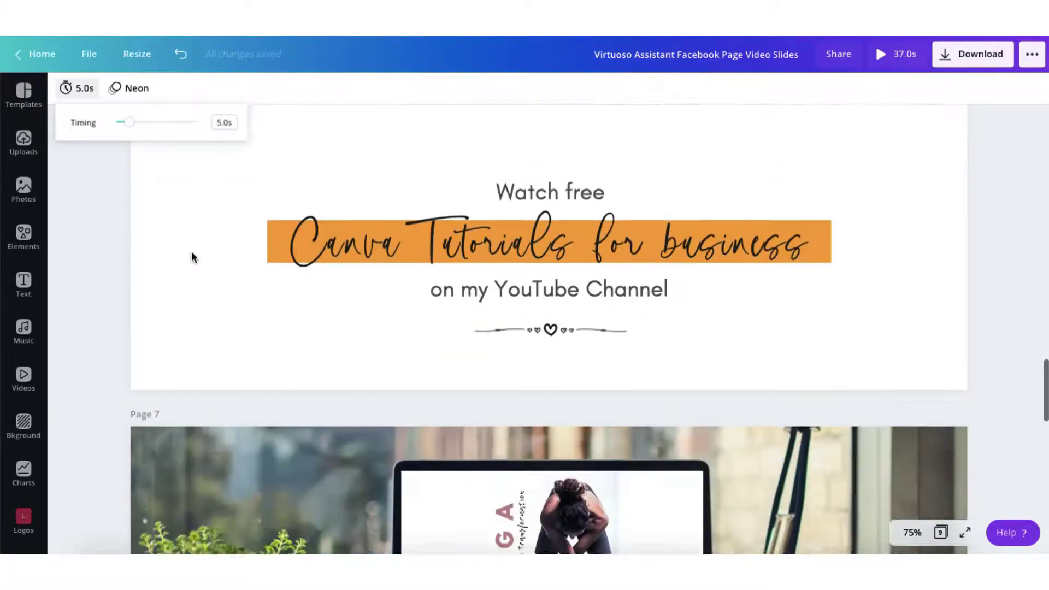
pyautogui.click(195, 266)
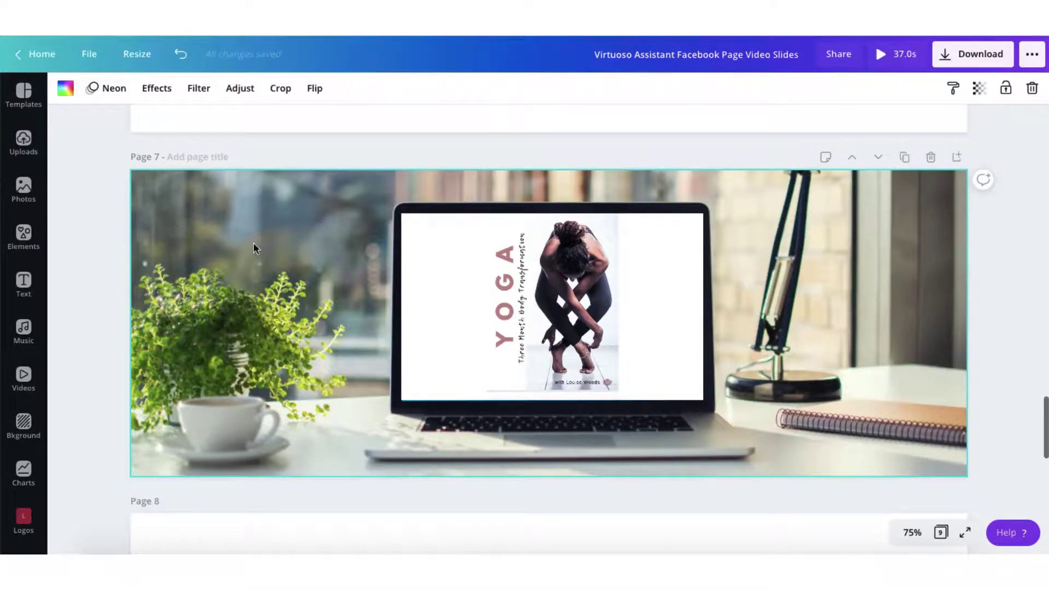
pyautogui.click(500, 301)
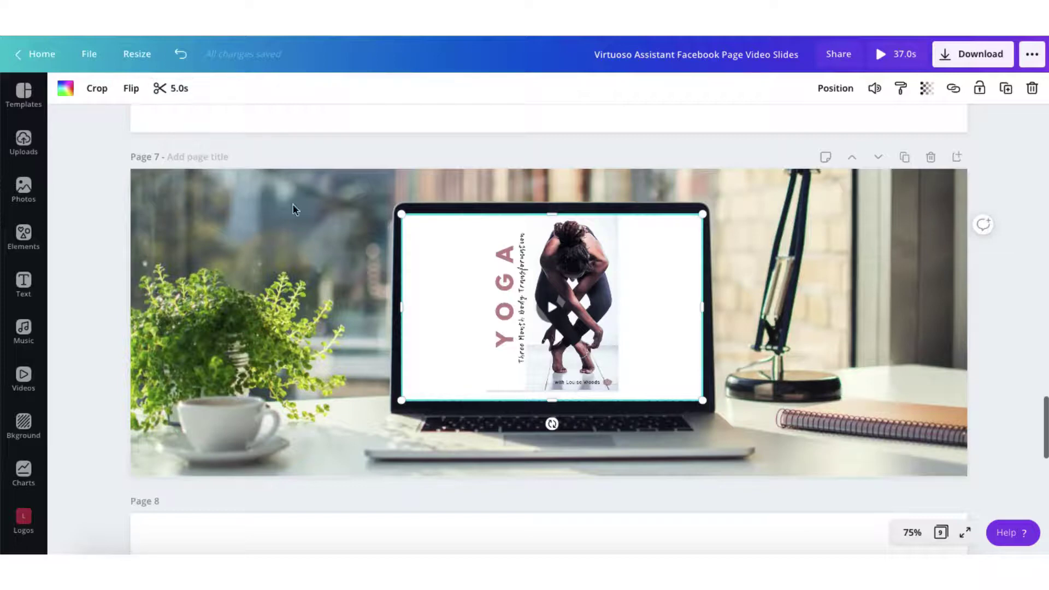
pyautogui.click(253, 243)
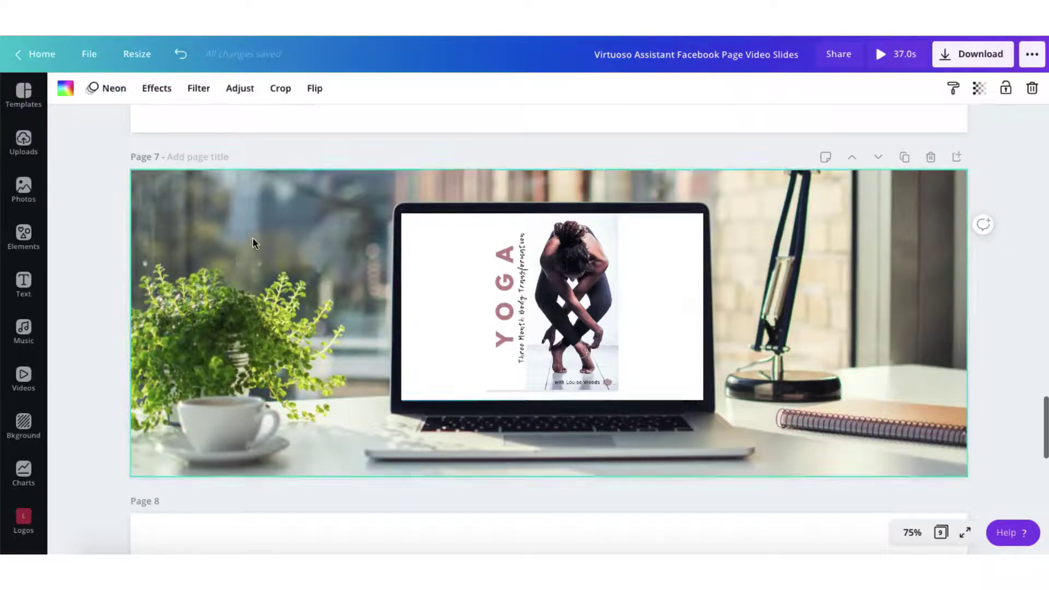
# Step: Set page 9, the free-consultation slide, to 7 seconds, making the video 41 seconds
pyautogui.scroll(-10, 148, 300)
pyautogui.scroll(-1, 149, 303)
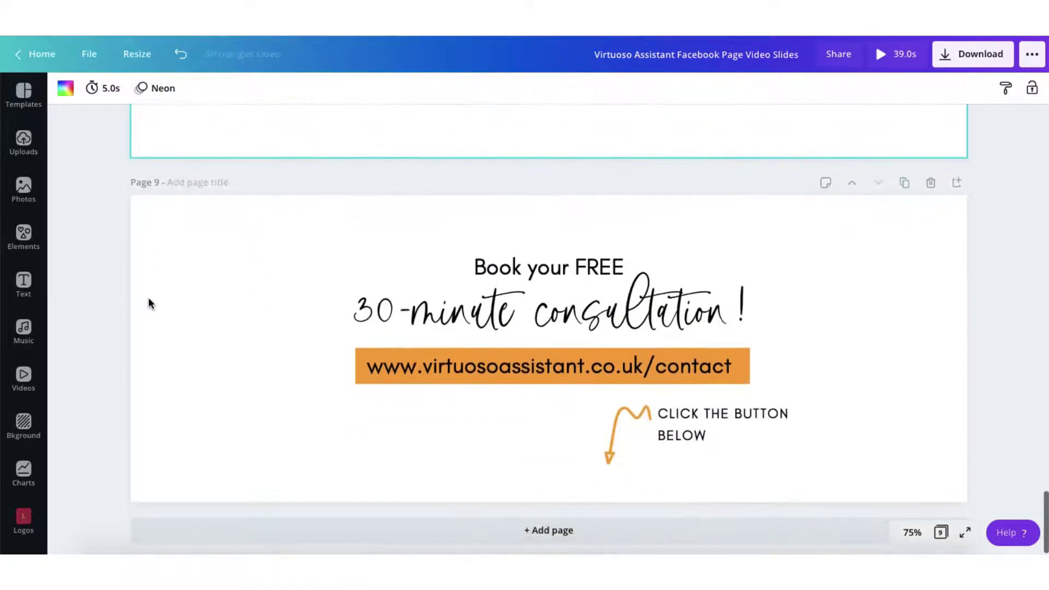
pyautogui.click(175, 291)
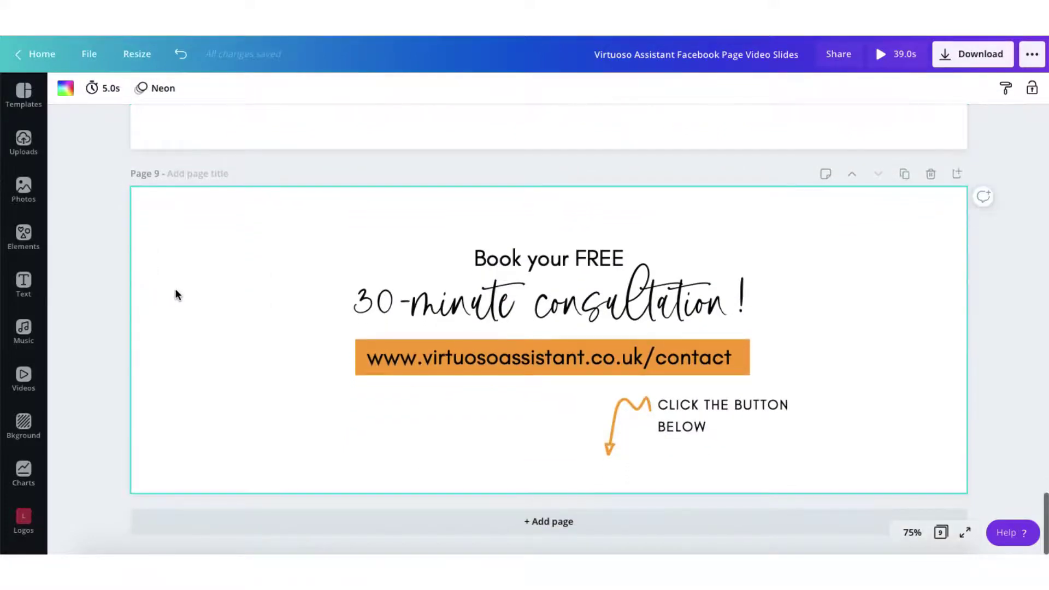
pyautogui.click(110, 88)
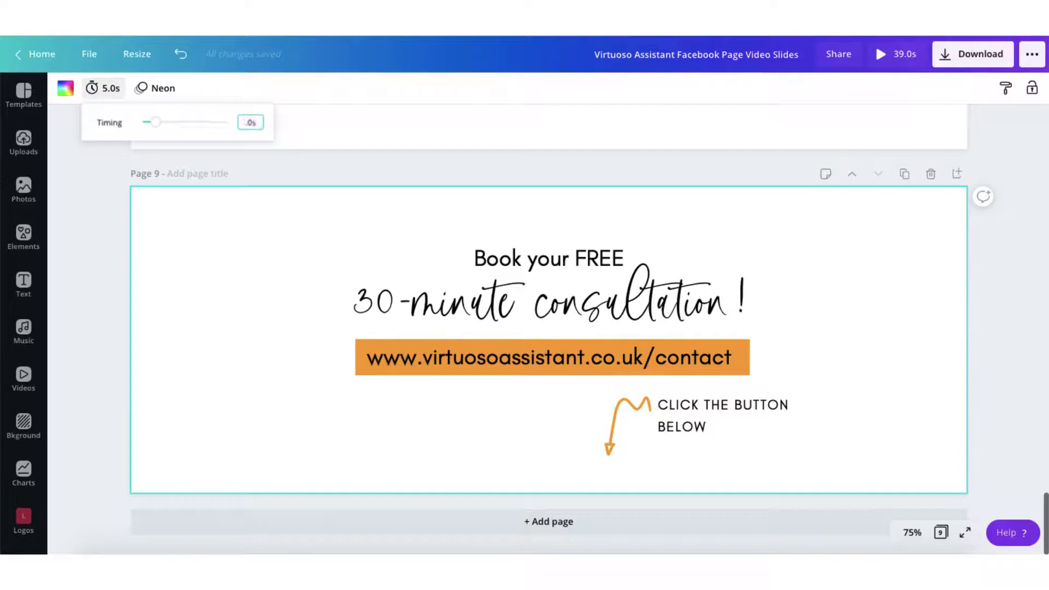
pyautogui.write('7')
pyautogui.press('Return')
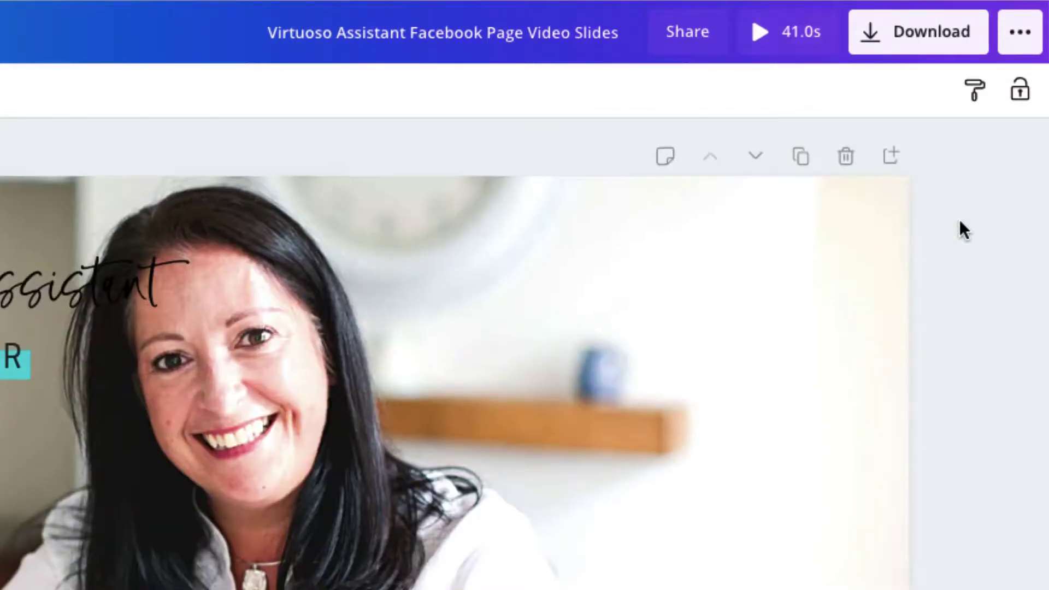
pyautogui.scroll(-8, 960, 227)
pyautogui.scroll(8, 960, 219)
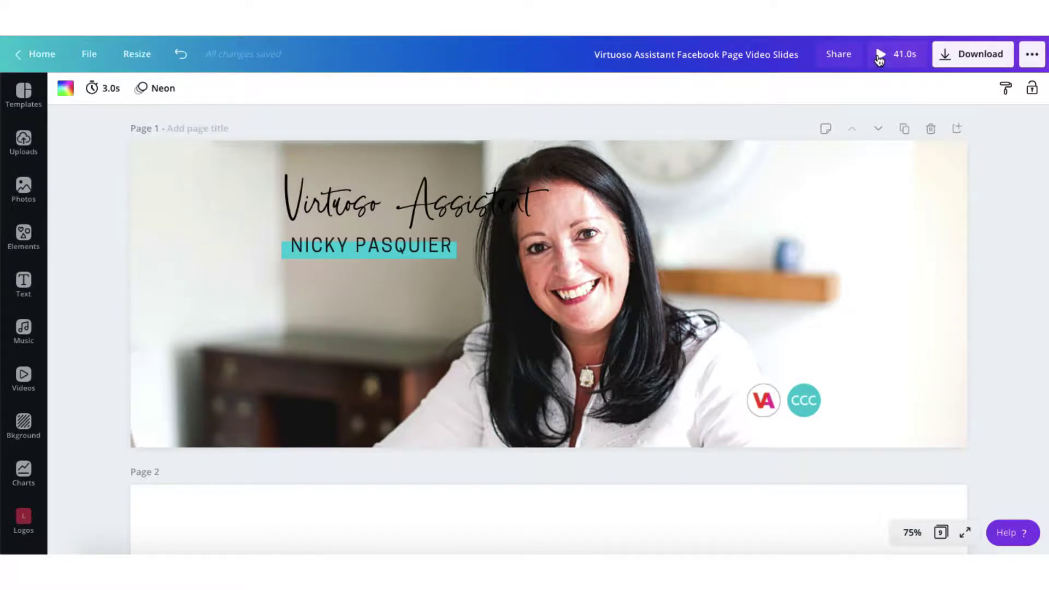
pyautogui.click(879, 57)
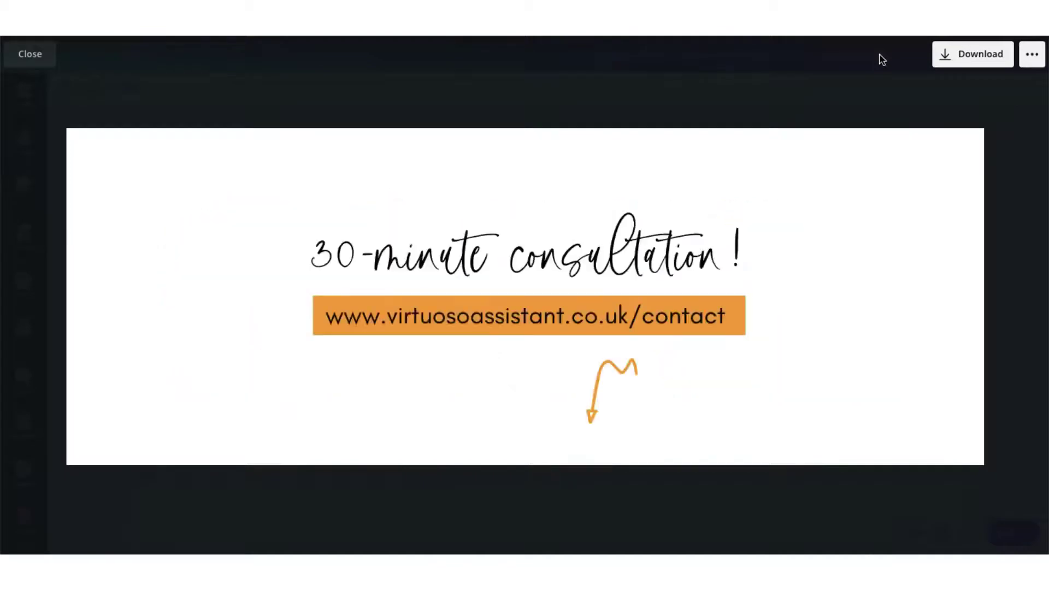
# Step: Exit the full-screen preview and download all 9 pages as an MP4 video
pyautogui.press('Escape')
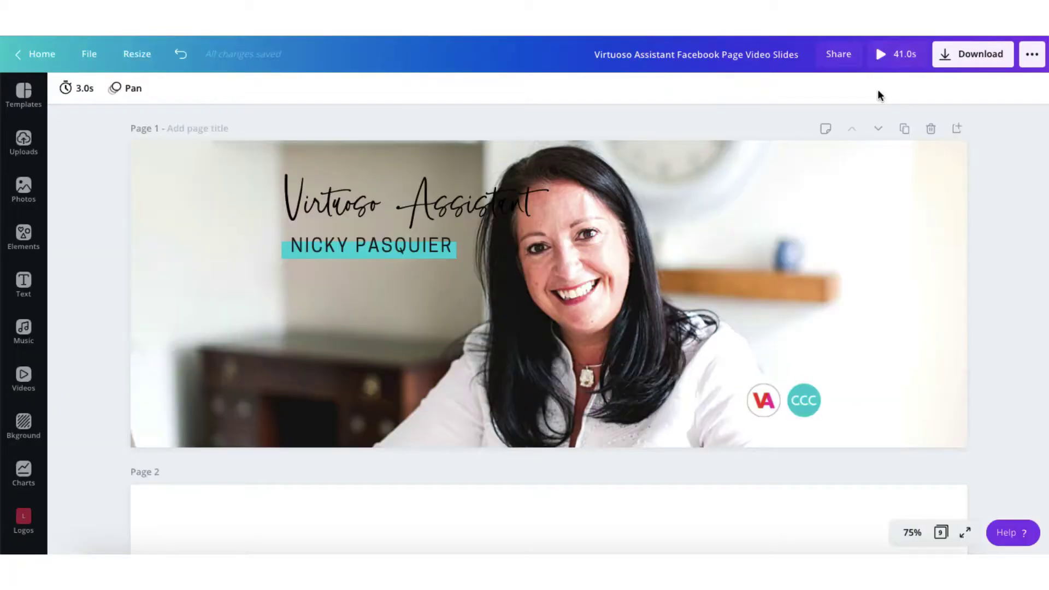
pyautogui.click(951, 58)
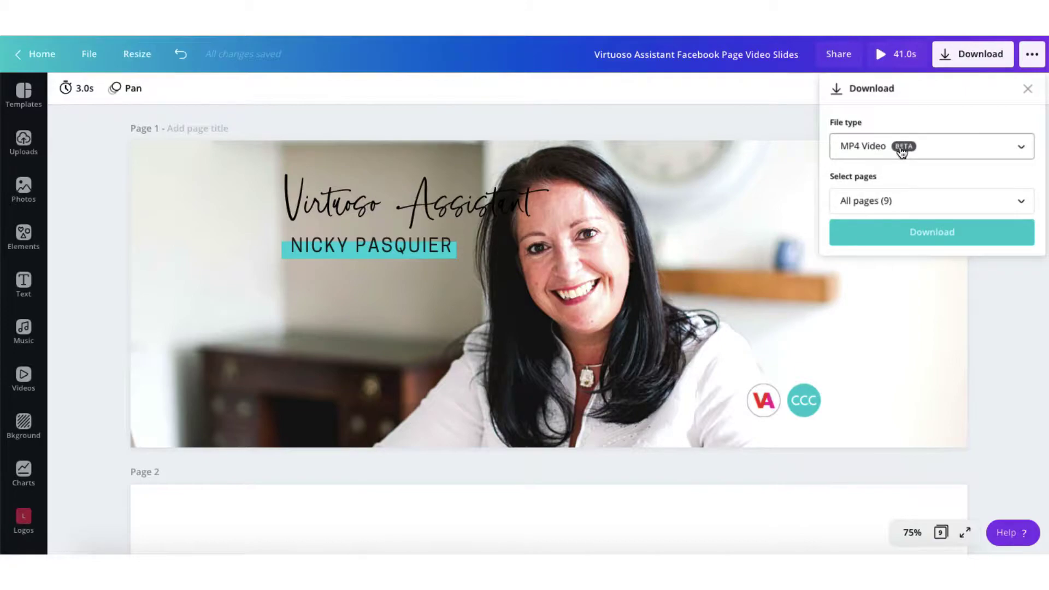
pyautogui.click(906, 229)
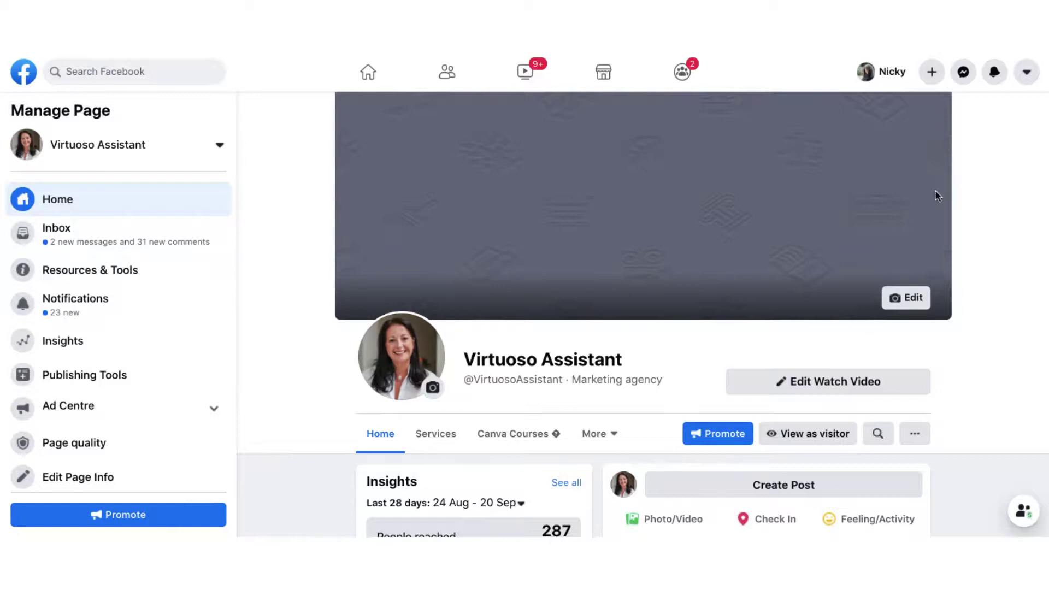
# Step: Open the cover edit options, look over the page feed, then reopen the cover options
pyautogui.click(913, 301)
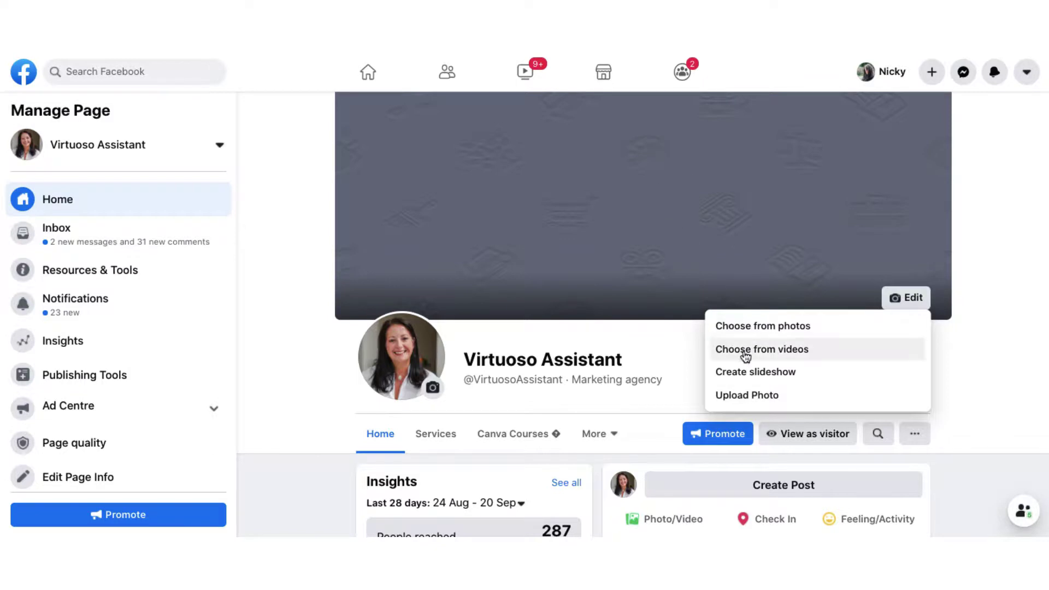
pyautogui.scroll(-1, 776, 358)
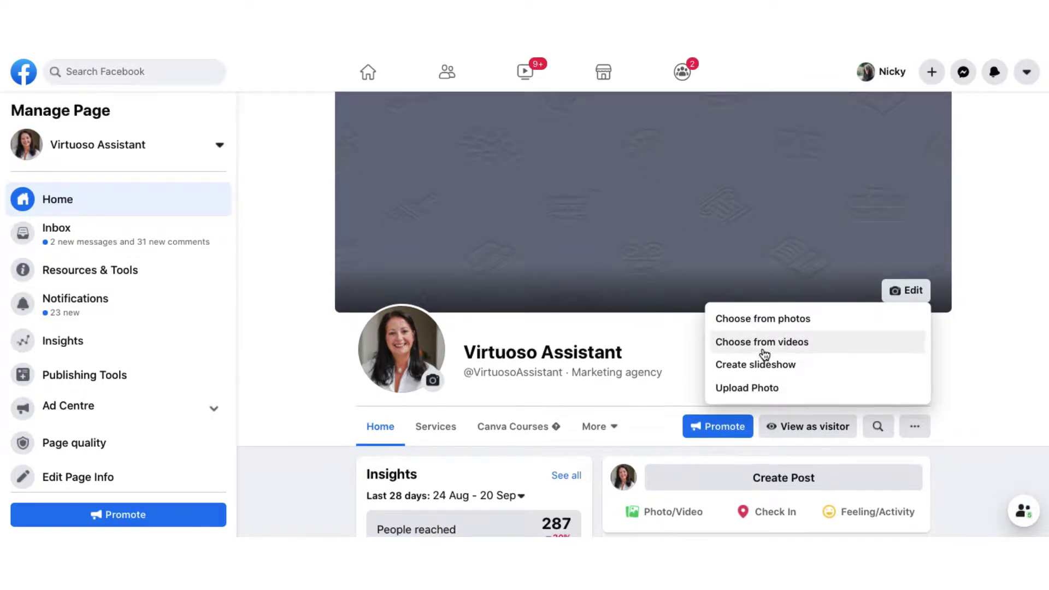
pyautogui.click(974, 365)
pyautogui.scroll(-5, 974, 365)
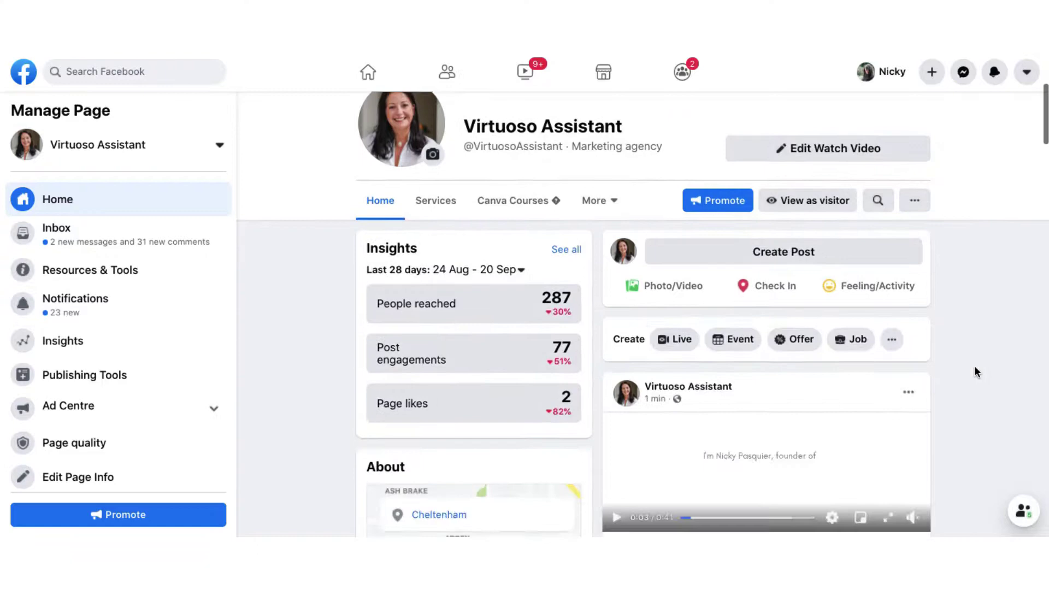
pyautogui.scroll(-2, 975, 369)
pyautogui.moveTo(705, 323)
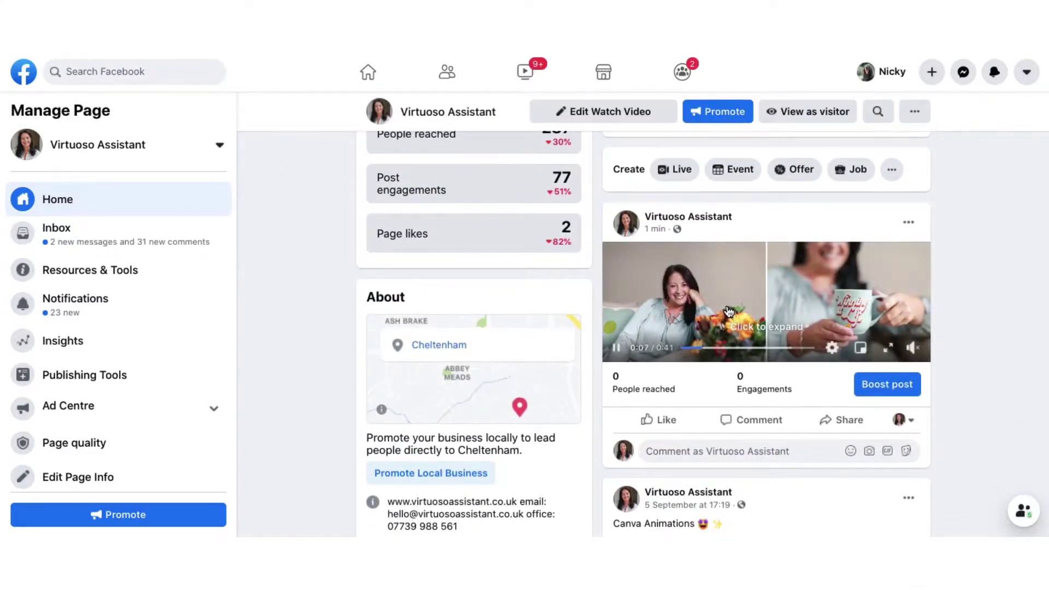
pyautogui.scroll(7, 728, 311)
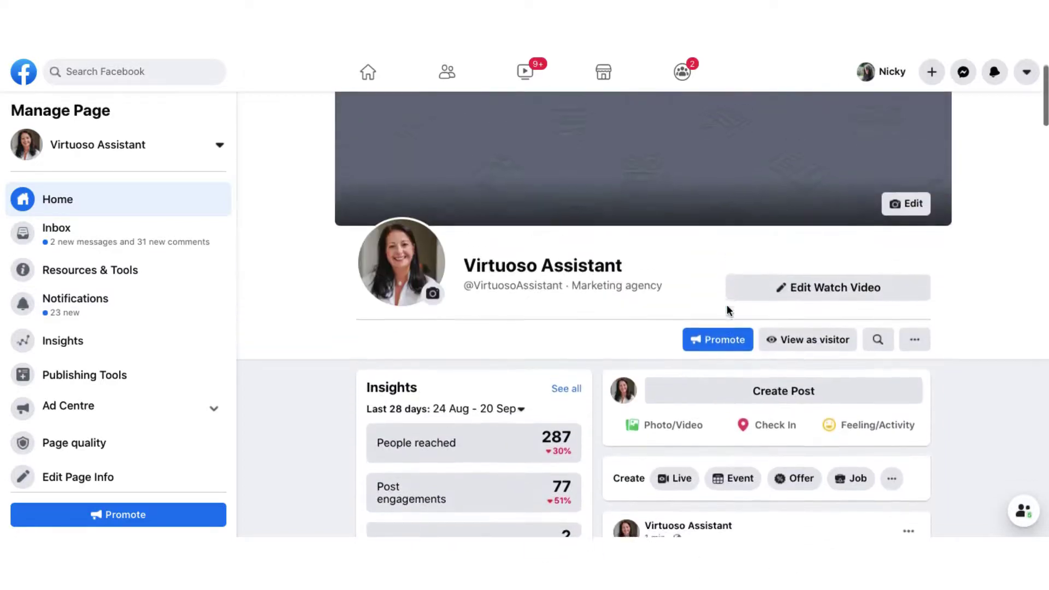
pyautogui.scroll(1, 728, 311)
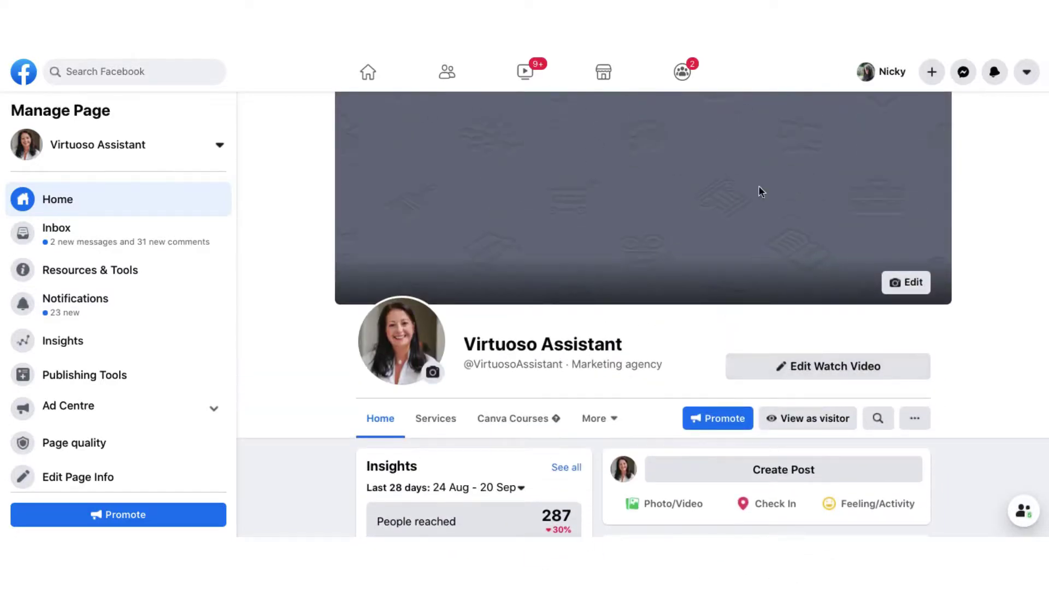
pyautogui.click(912, 284)
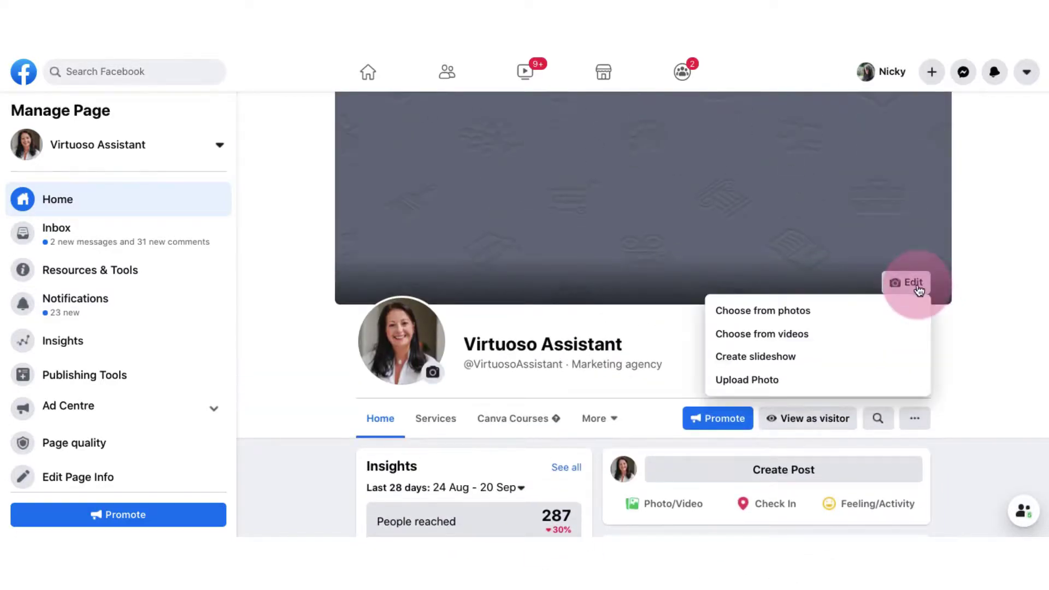
# Step: Pick the 0:41 Canva video from existing videos as the looping cover
pyautogui.click(771, 334)
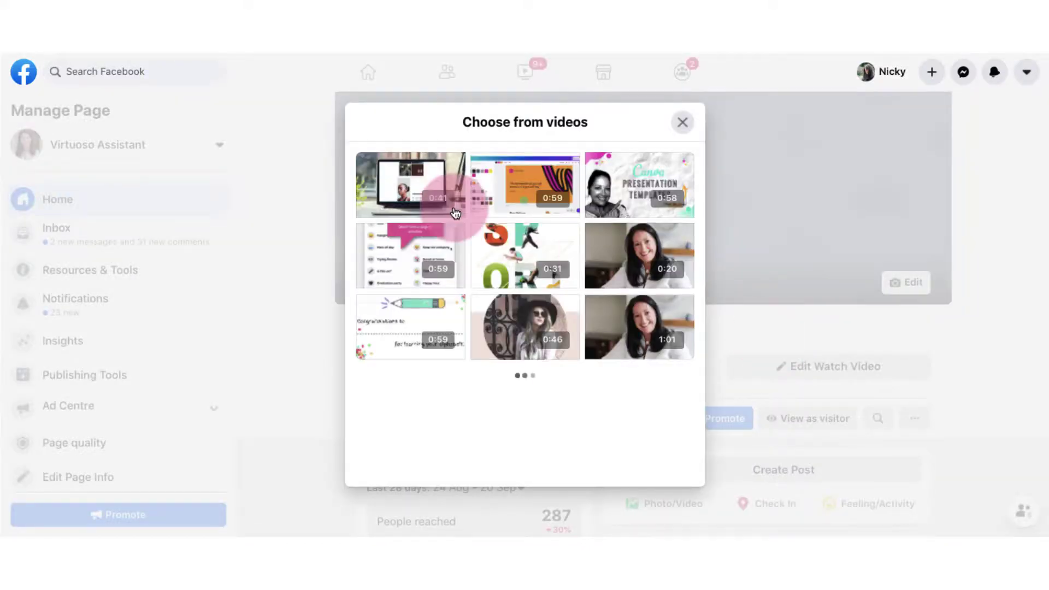
pyautogui.click(401, 192)
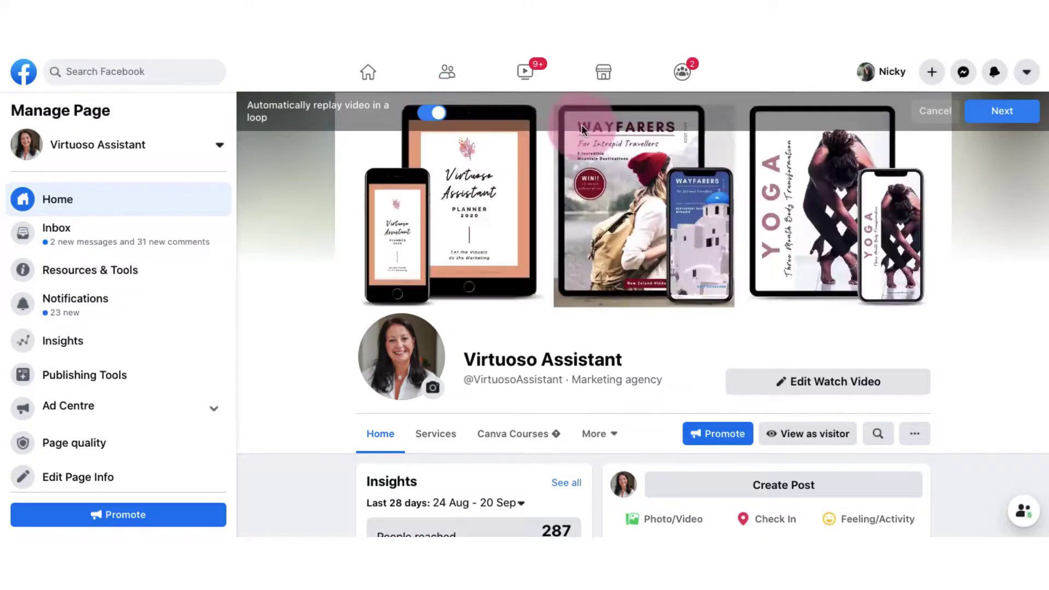
# Step: Browse the cover video thumbnails and settle on the first photo slide, 1/10
pyautogui.click(1008, 115)
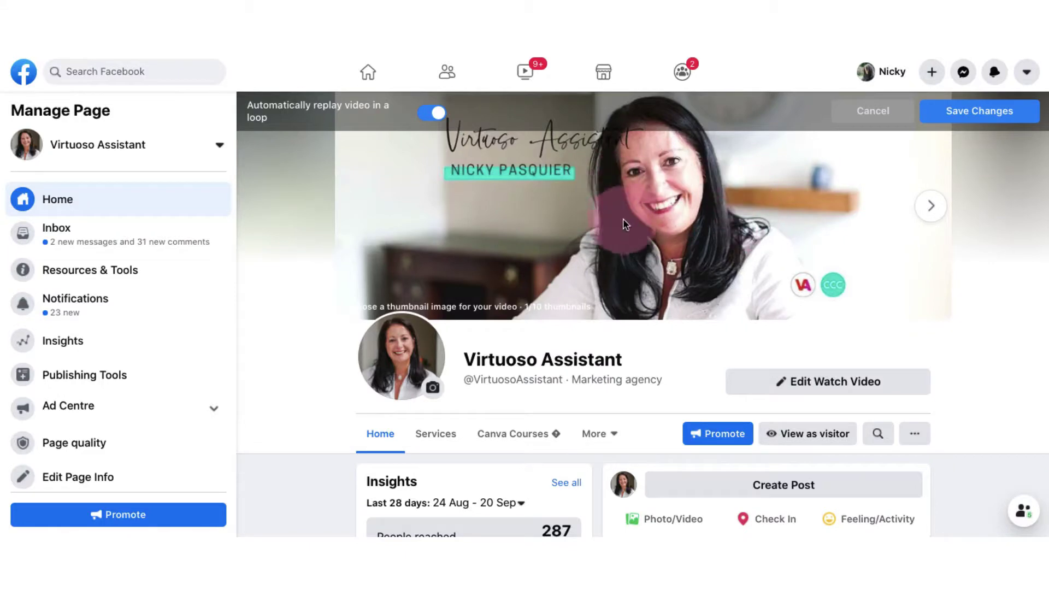
pyautogui.click(930, 208)
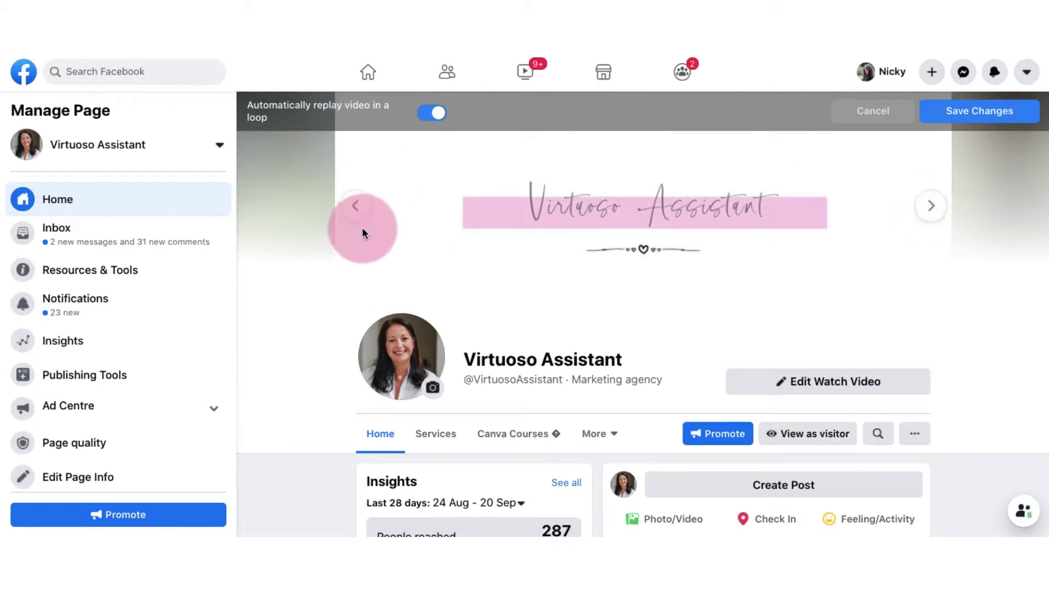
pyautogui.click(930, 209)
pyautogui.click(930, 210)
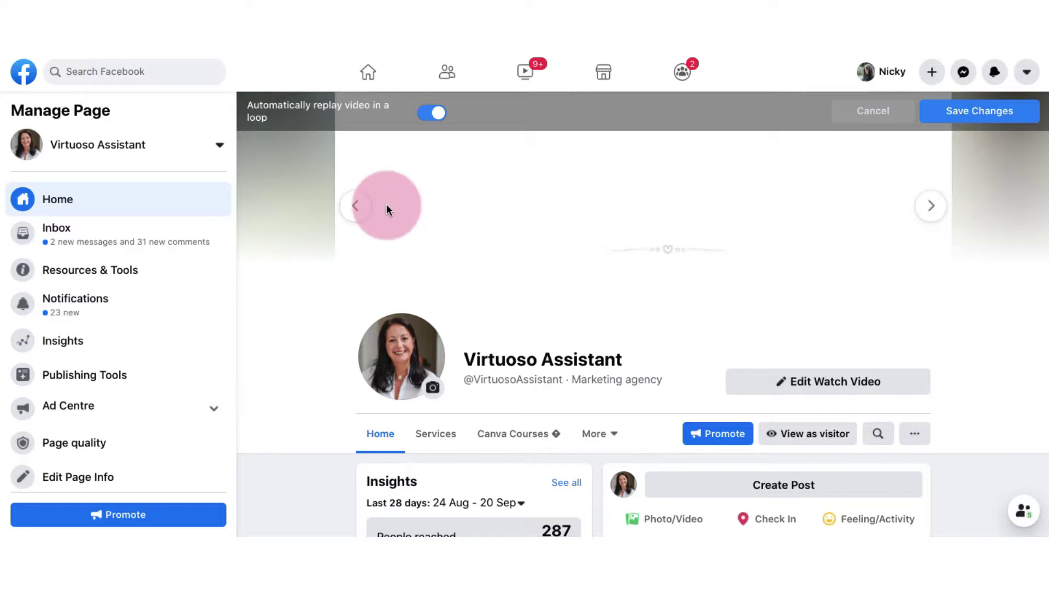
pyautogui.click(357, 211)
pyautogui.click(358, 208)
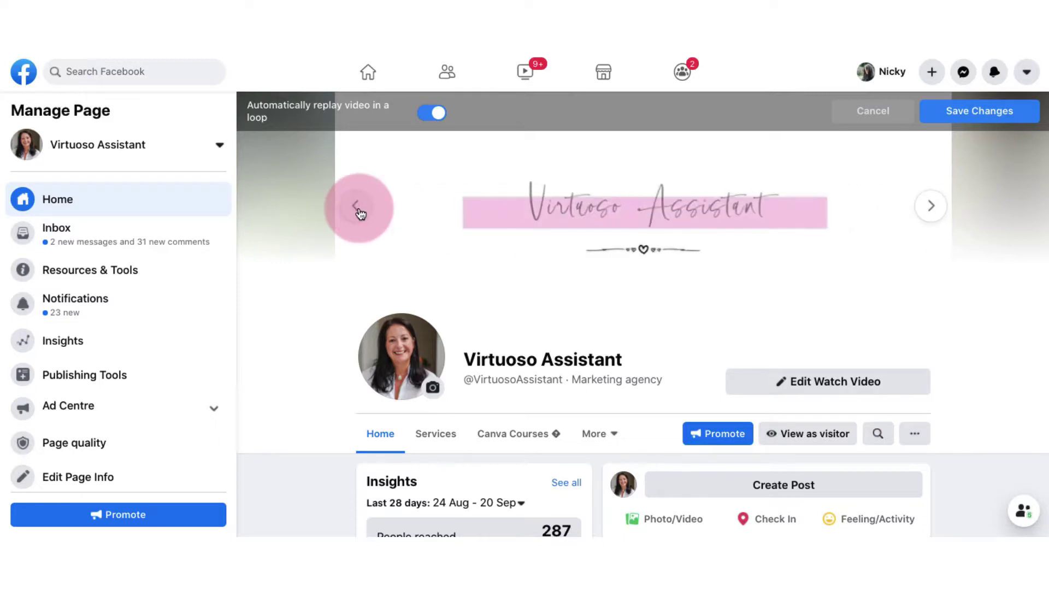
pyautogui.click(358, 211)
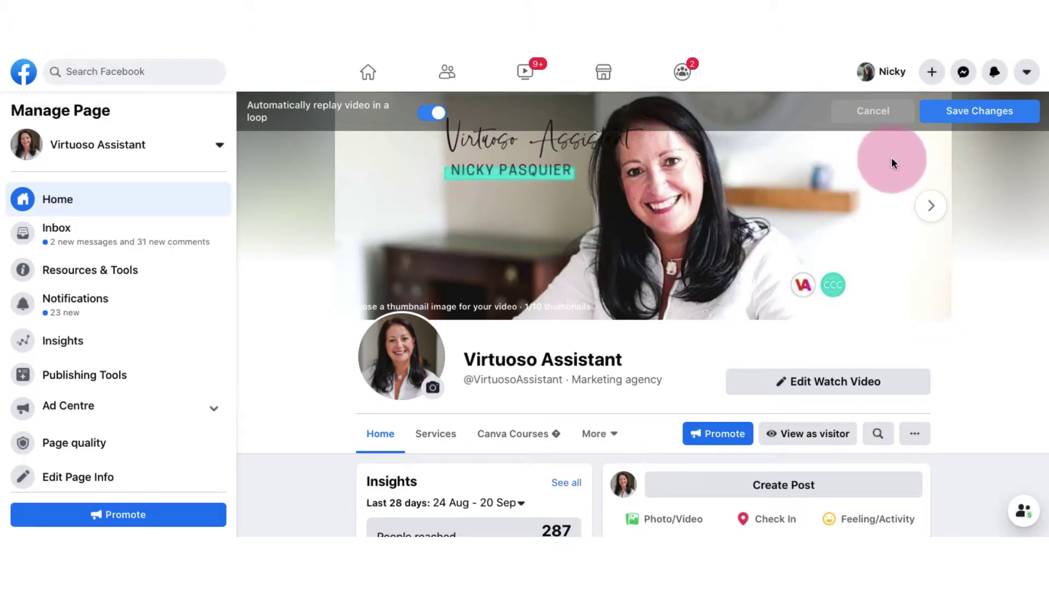
# Step: Save the new looping cover video to the Facebook page
pyautogui.click(980, 117)
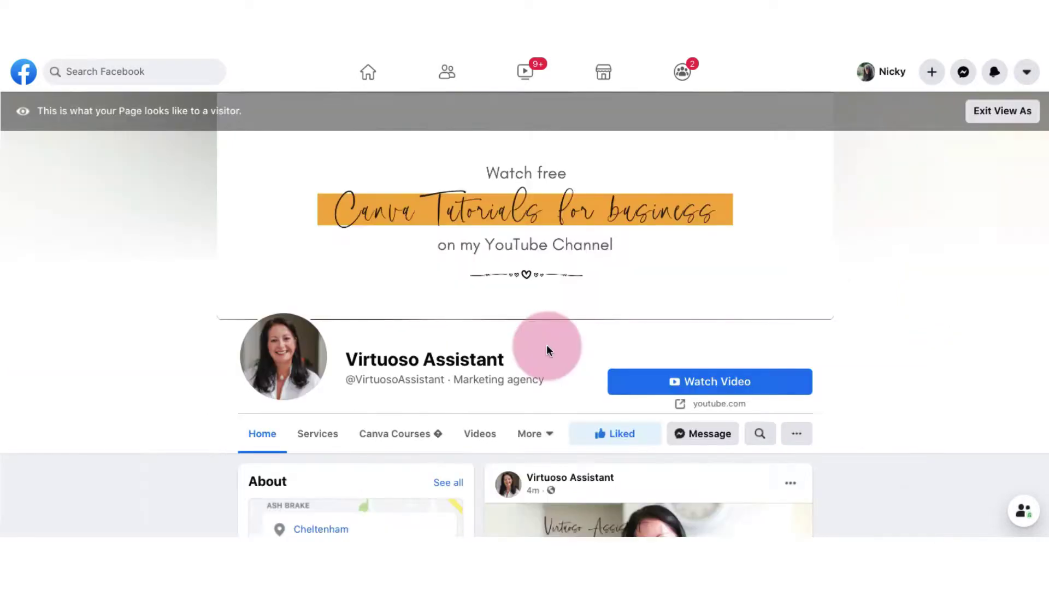